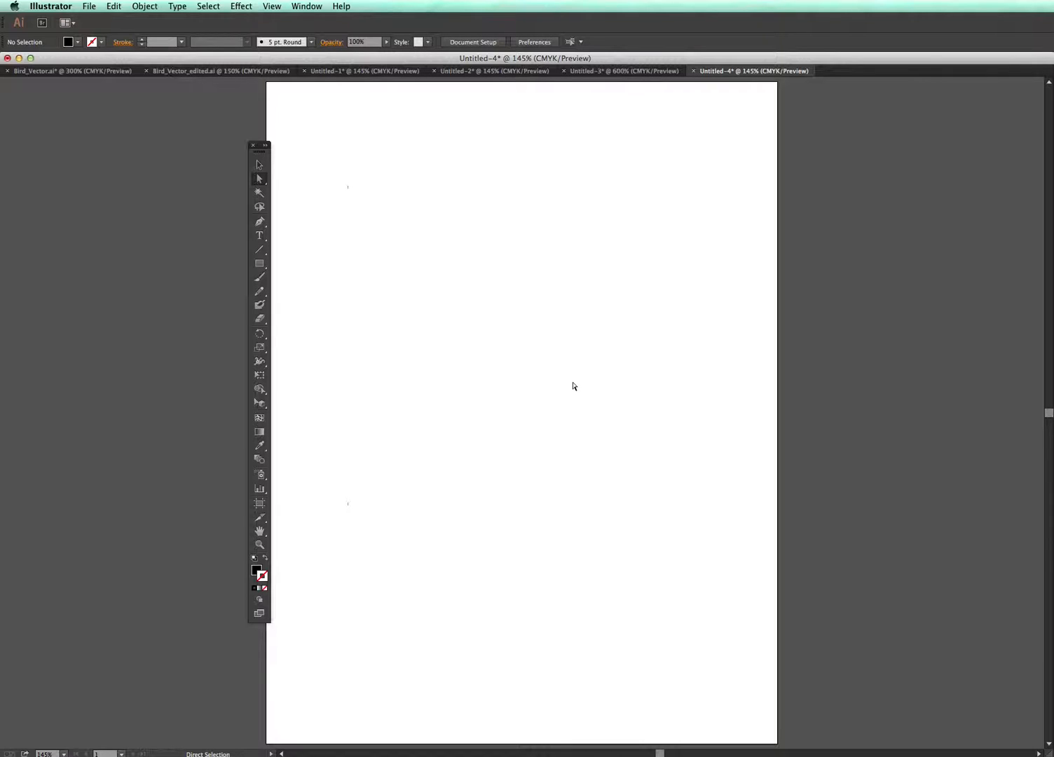
Place the free-vector-black-leaves JPG from the vinylfiles folder on the upper part of the artboard
{"action": "left_click", "coordinate": [87, 5]}
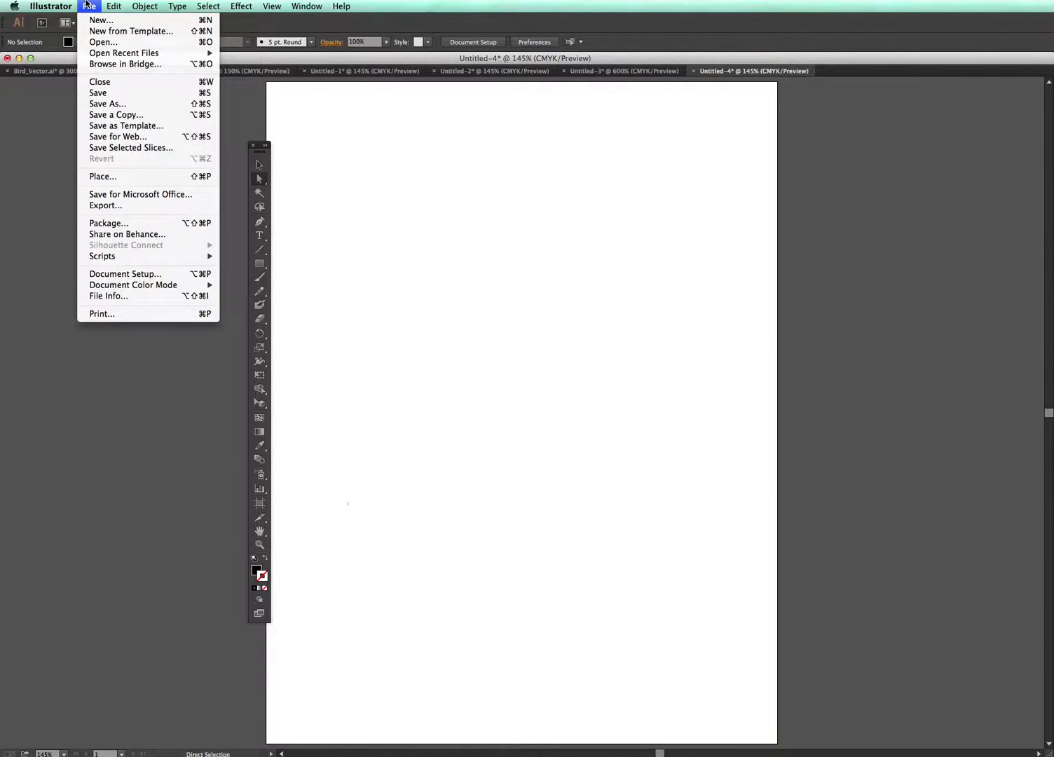
{"action": "left_click", "coordinate": [103, 177]}
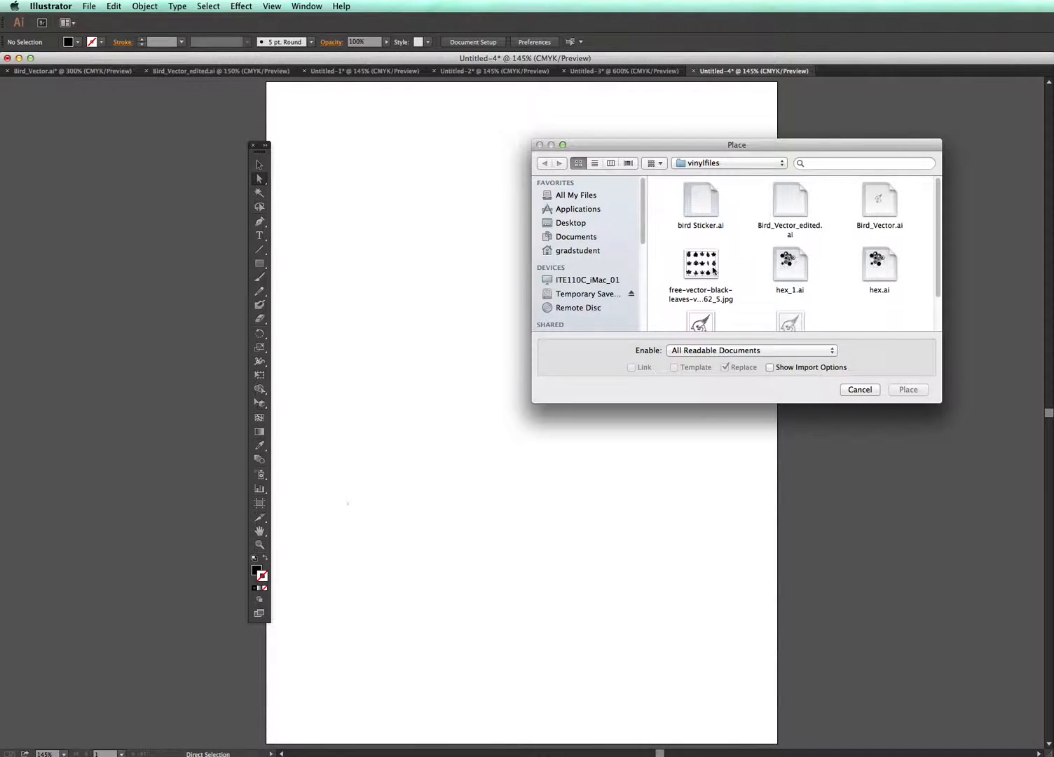
{"action": "double_click", "coordinate": [709, 266]}
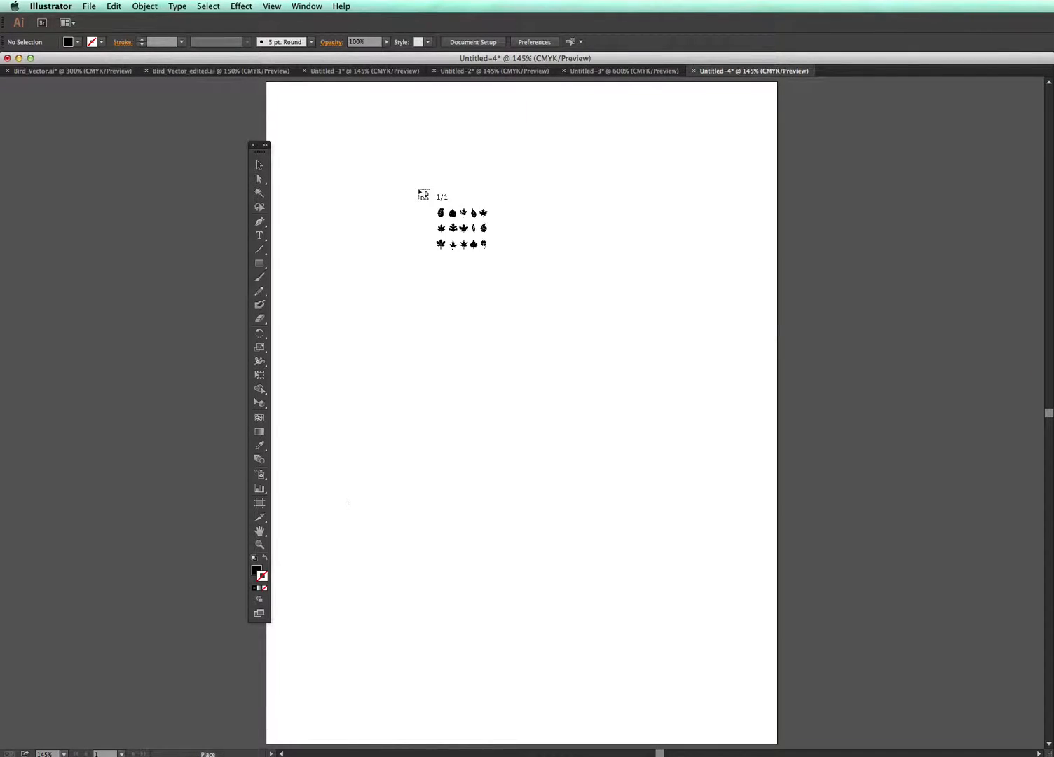
{"action": "left_click", "coordinate": [324, 160]}
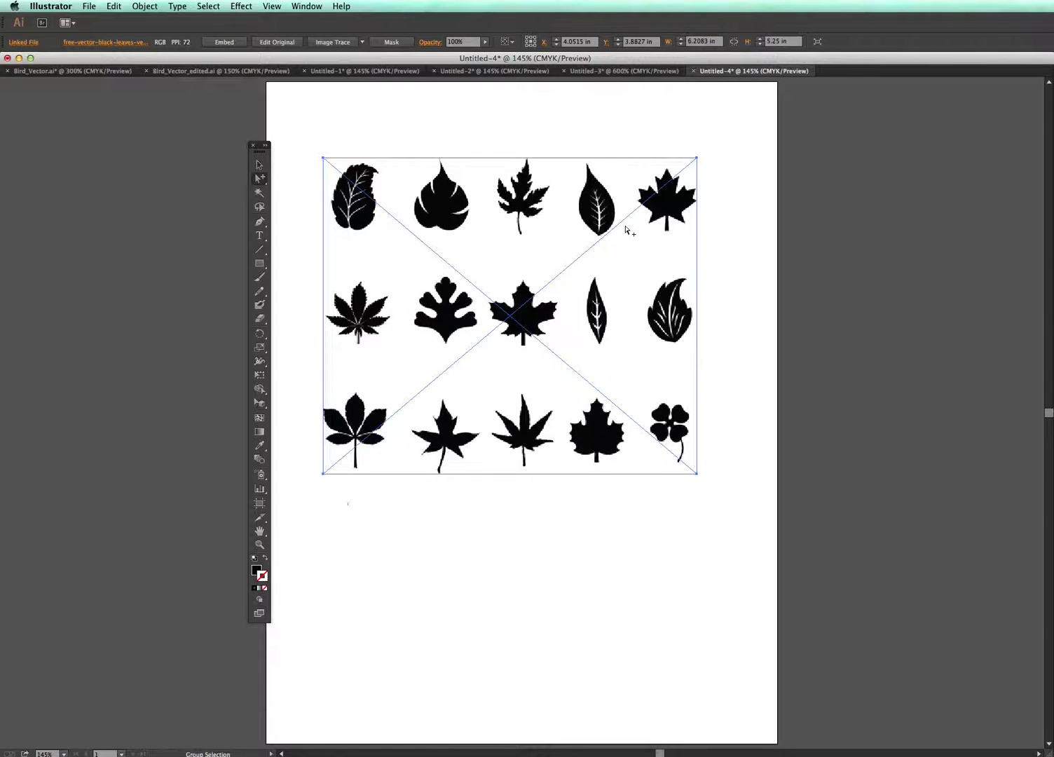
Examine the edges of the placed leaf image up close for pixelation
{"action": "key", "text": "super+equal"}
{"action": "key", "text": "super+equal"}
{"action": "key", "text": "super+equal"}
{"action": "key", "text": "super+equal"}
{"action": "key", "text": "super+equal"}
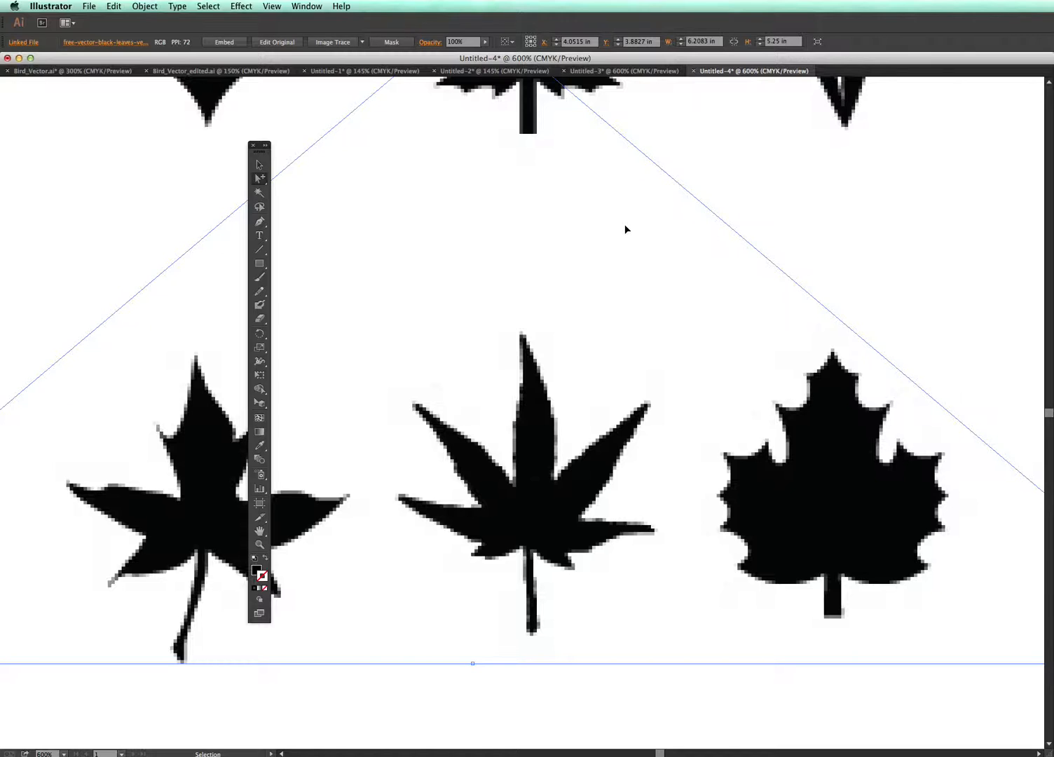
{"action": "key", "text": "super+minus"}
{"action": "key", "text": "super+minus"}
{"action": "key", "text": "super+minus"}
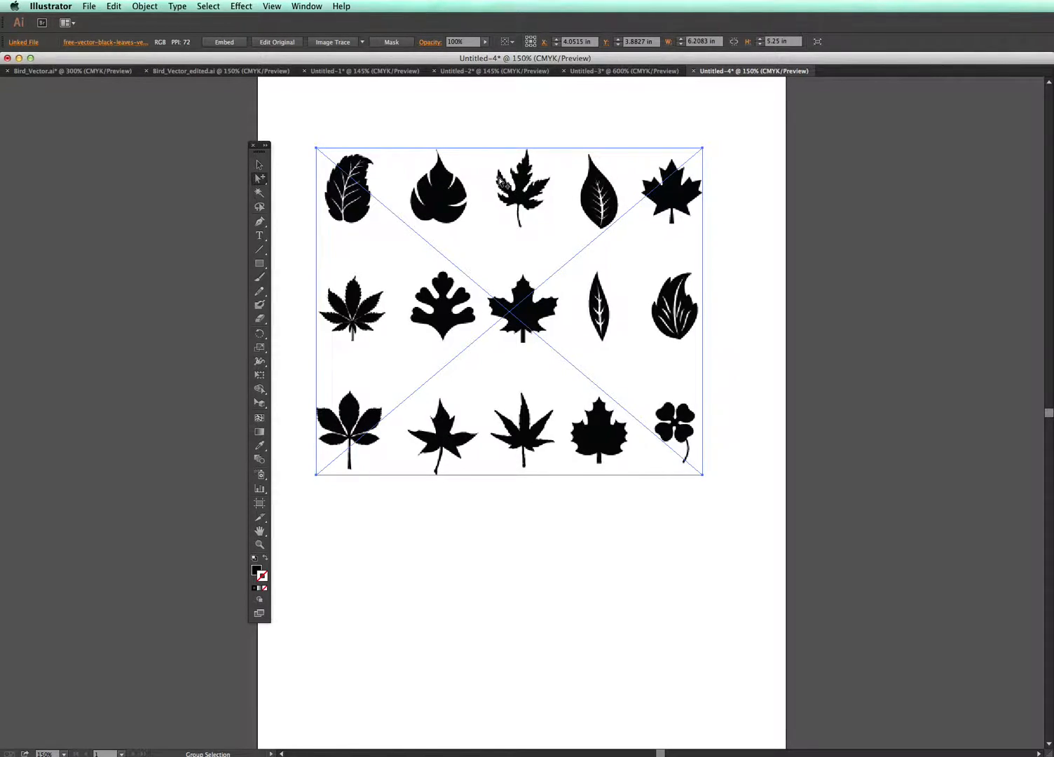
Try the Black and White Logo and Silhouettes tracing presets on the leaf image, undoing each trace
{"action": "left_click", "coordinate": [363, 44]}
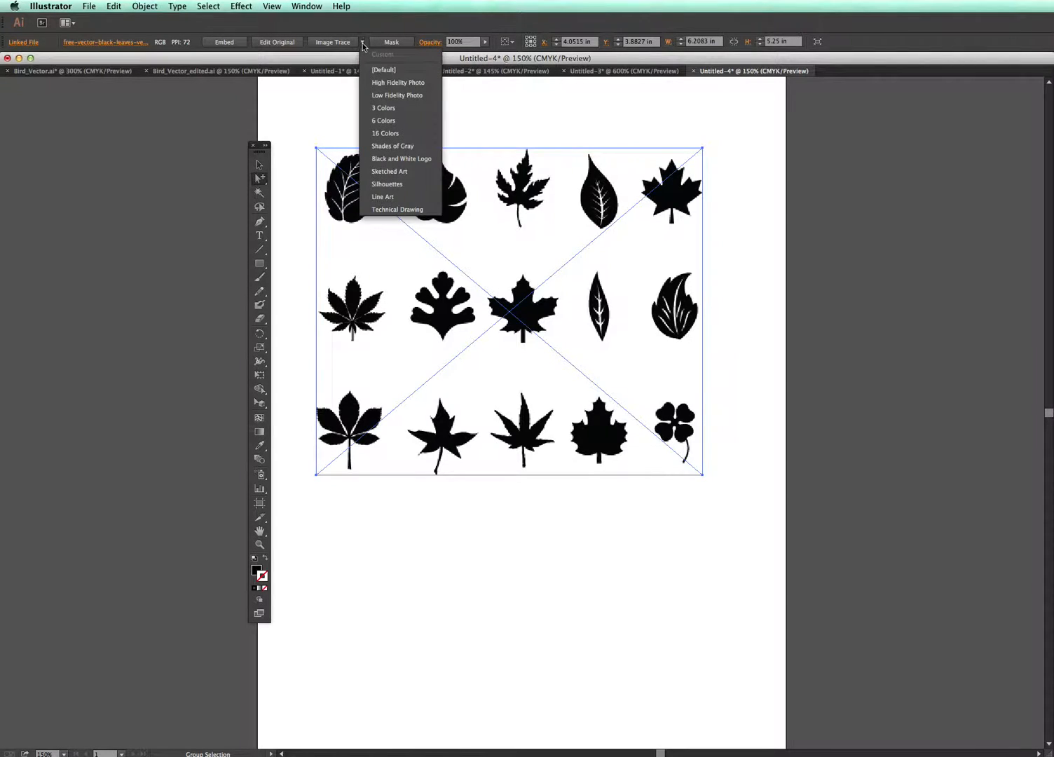
{"action": "left_click", "coordinate": [401, 159]}
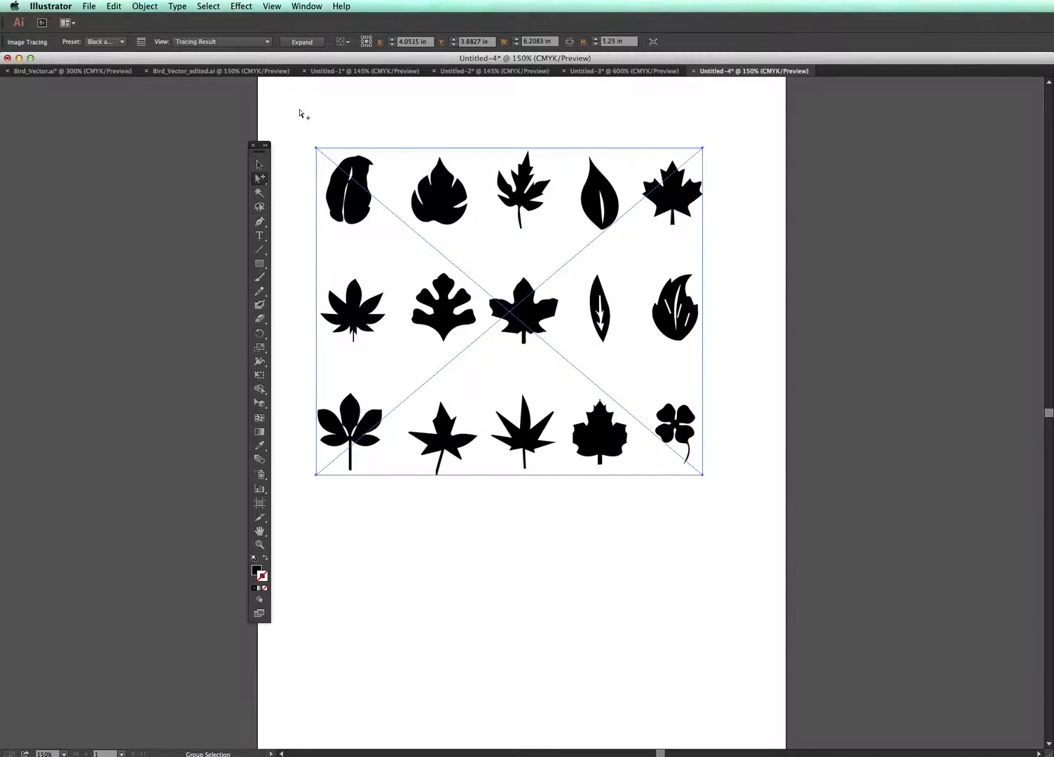
{"action": "key", "text": "super+z"}
{"action": "left_click", "coordinate": [363, 42]}
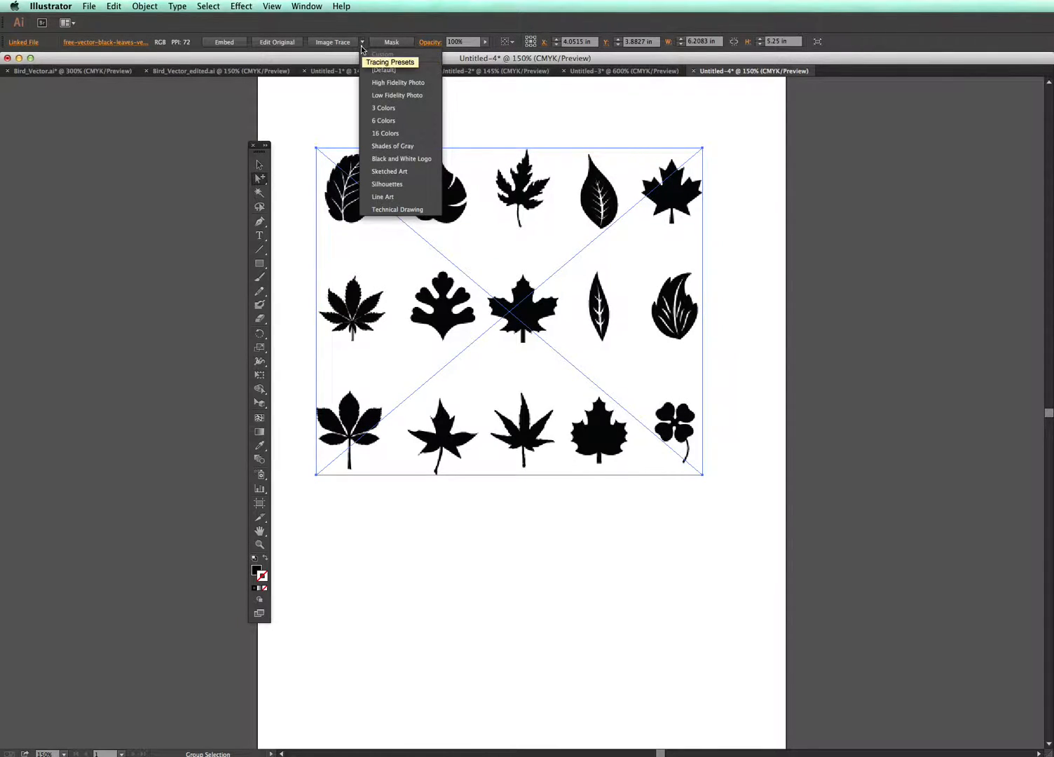
{"action": "left_click", "coordinate": [400, 183]}
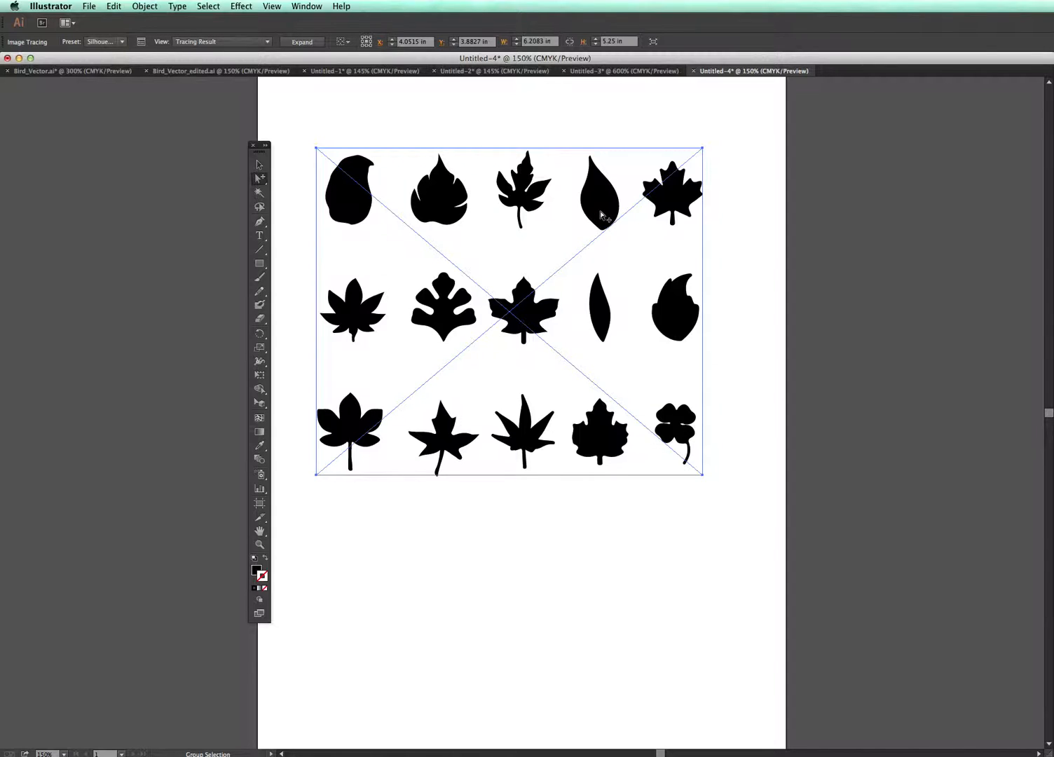
{"action": "key", "text": "super+z"}
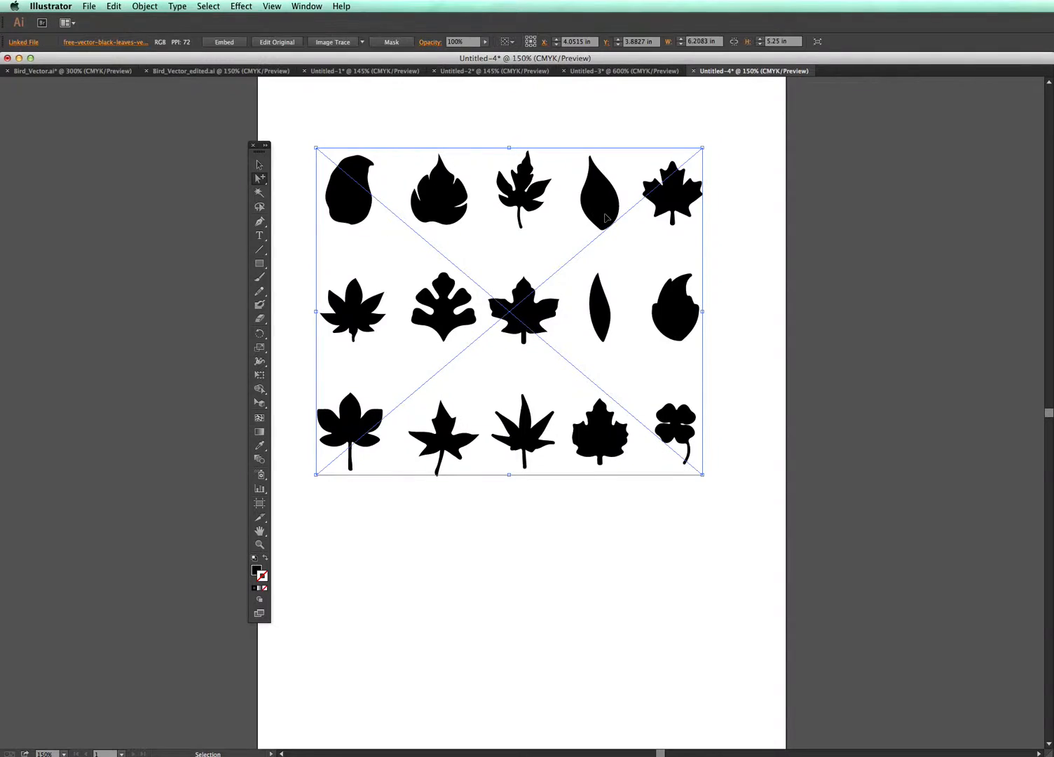
Trace the leaf image with the Low Fidelity Photo preset and inspect the traced leaves
{"action": "left_click", "coordinate": [362, 43]}
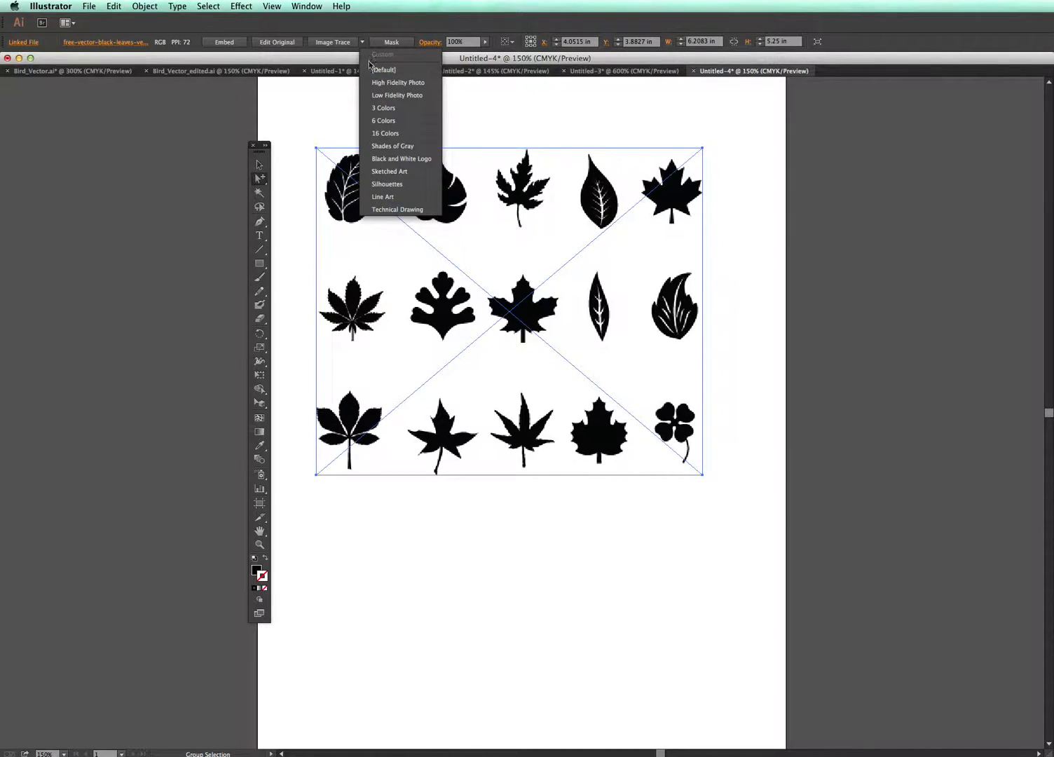
{"action": "left_click", "coordinate": [382, 95]}
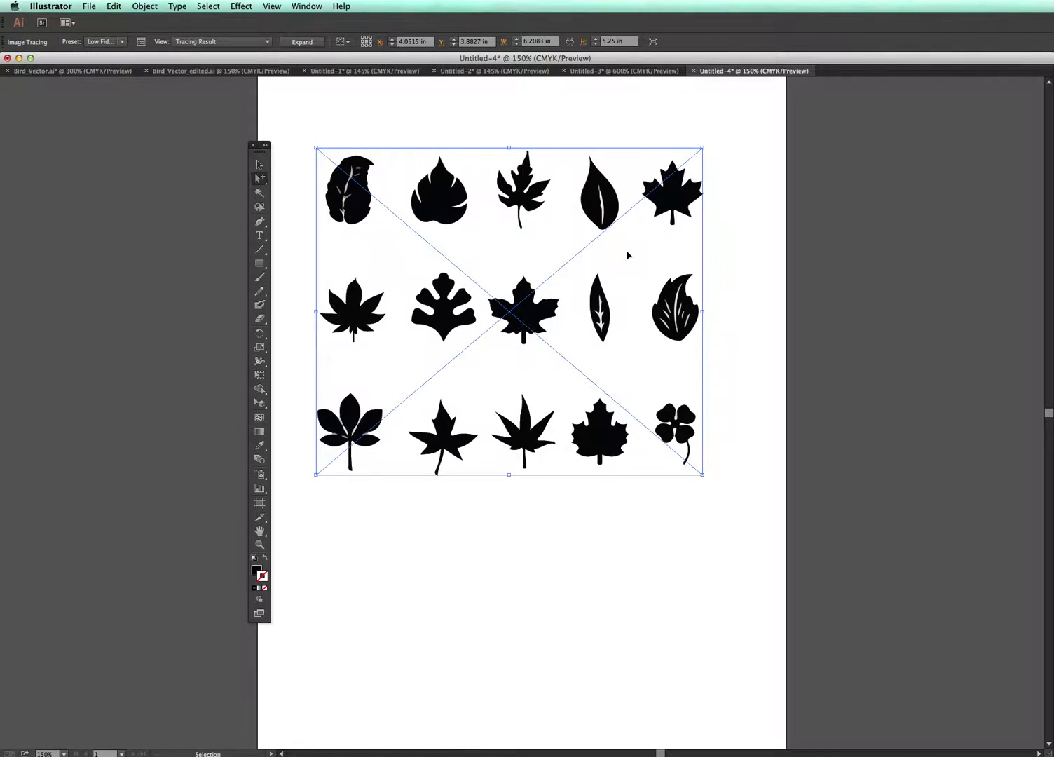
{"action": "key", "text": "super+equal"}
{"action": "key", "text": "super+equal"}
{"action": "key", "text": "super+equal"}
{"action": "scroll", "coordinate": [665, 283], "scroll_direction": "up", "scroll_amount": 10}
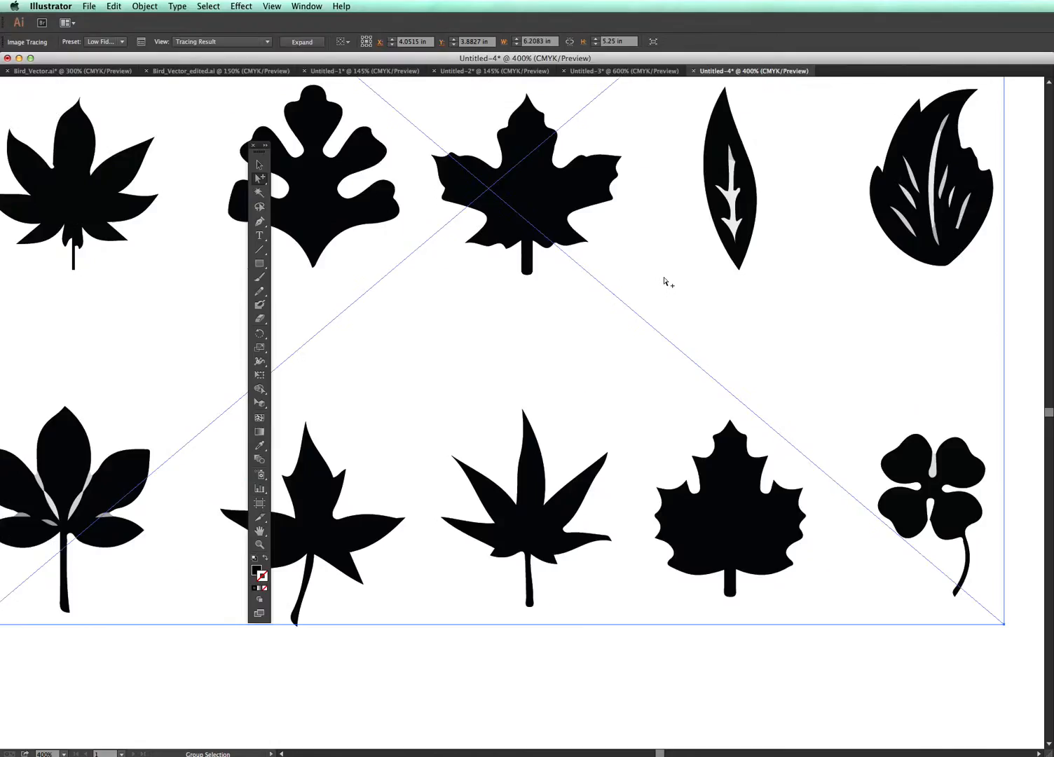
Select the traced leaf image and expand the tracing into editable paths
{"action": "left_click", "coordinate": [708, 186]}
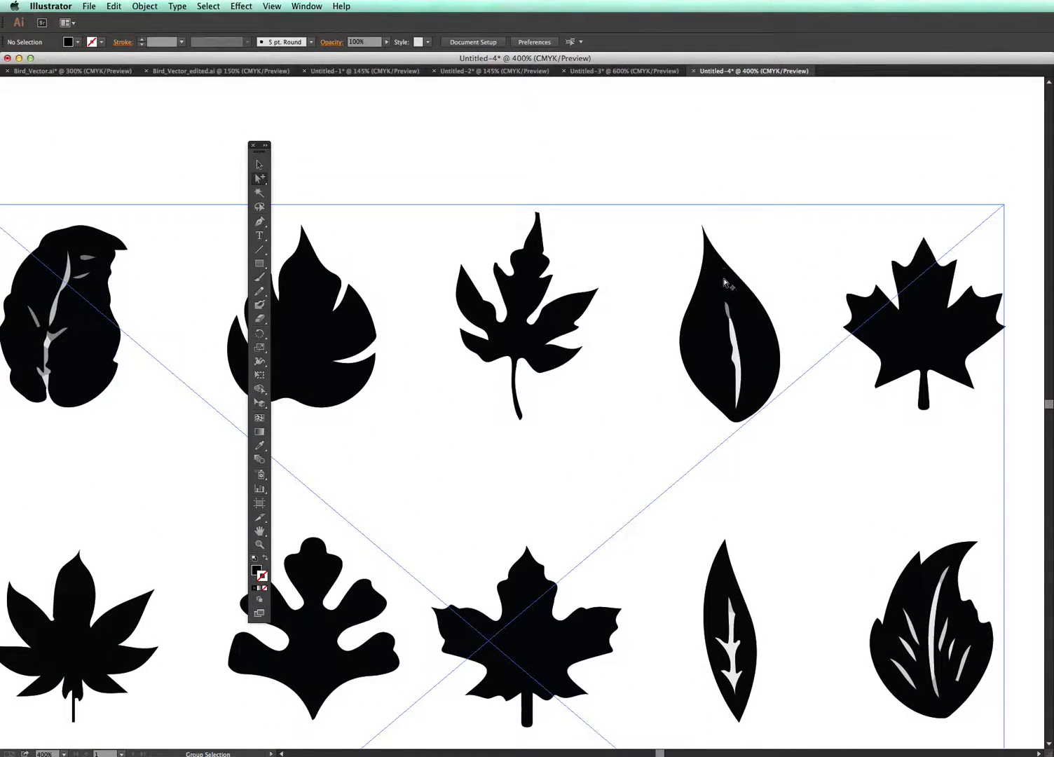
{"action": "left_click", "coordinate": [730, 282]}
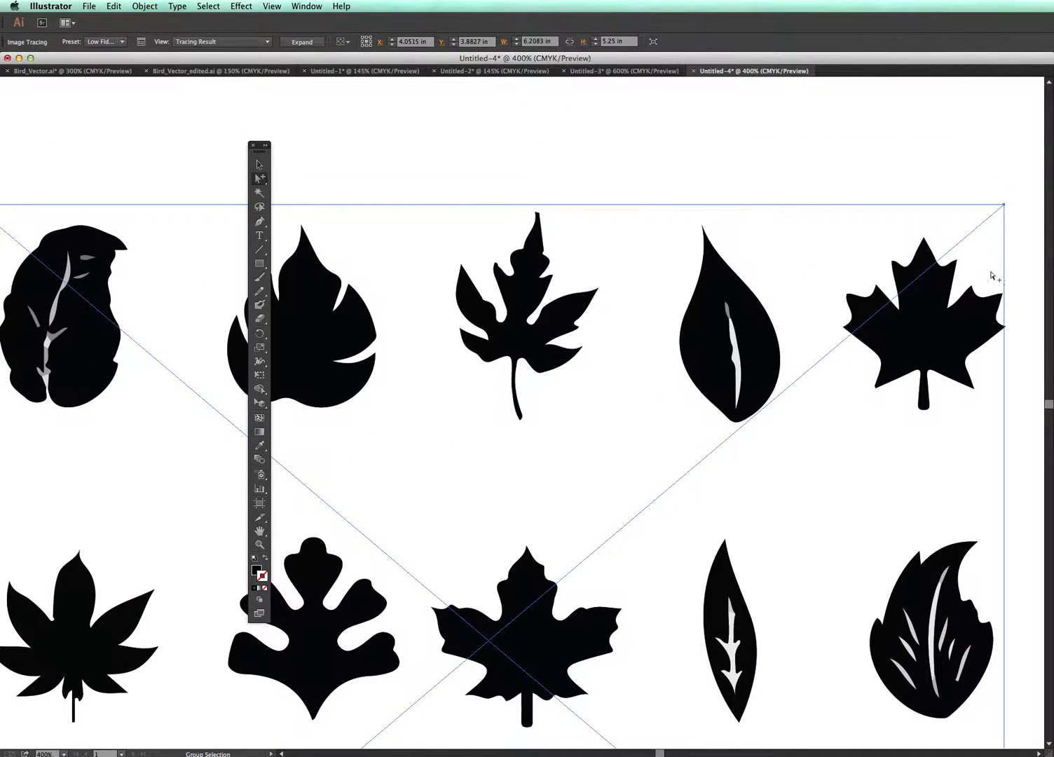
{"action": "left_click", "coordinate": [1020, 269]}
{"action": "left_click", "coordinate": [985, 301]}
{"action": "left_click", "coordinate": [259, 166]}
{"action": "left_click", "coordinate": [885, 176]}
{"action": "left_click", "coordinate": [971, 303]}
{"action": "left_click", "coordinate": [308, 43]}
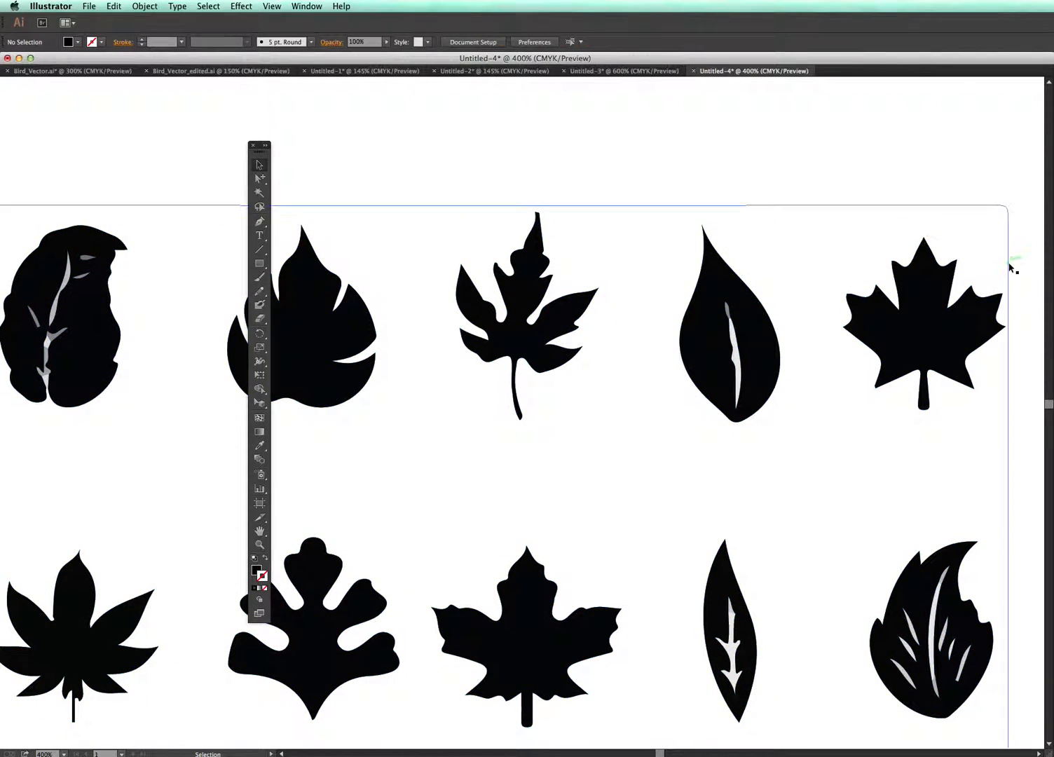
Try to delete the whole expanded artwork group, and undo the deletion
{"action": "key", "text": "Delete"}
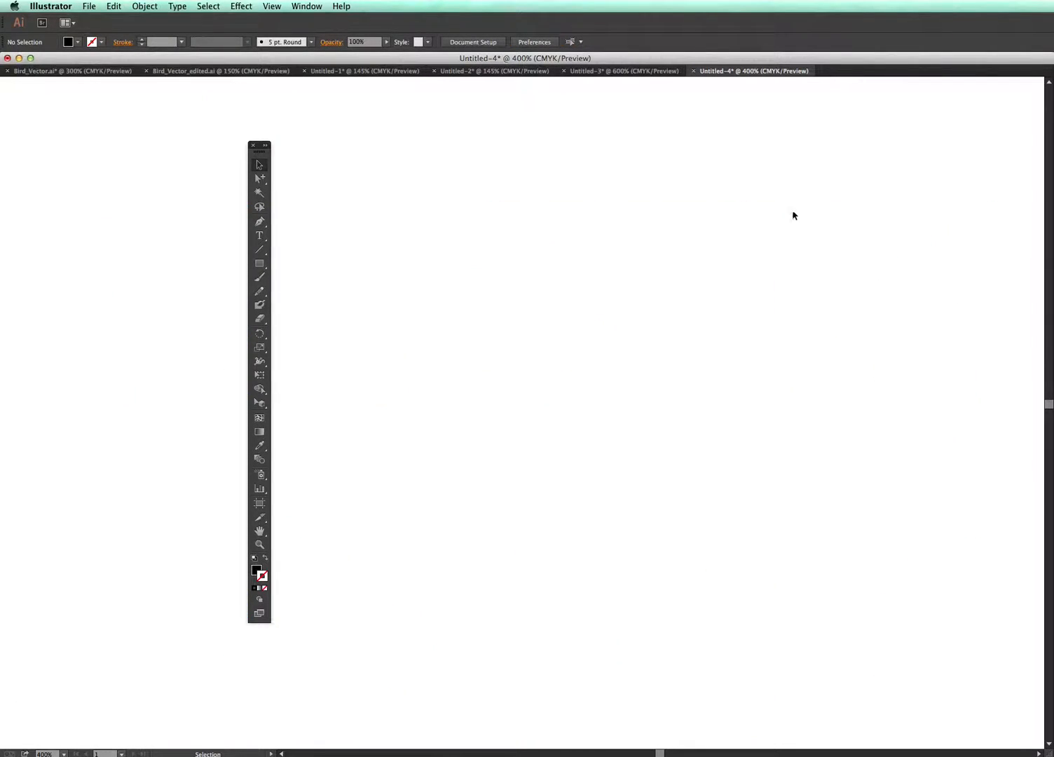
{"action": "key", "text": "super+z"}
Move only the top-row maple leaf out of the traced artwork to about X 6.47 in, Y 1.04 in, using Group Selection
{"action": "left_click", "coordinate": [259, 178]}
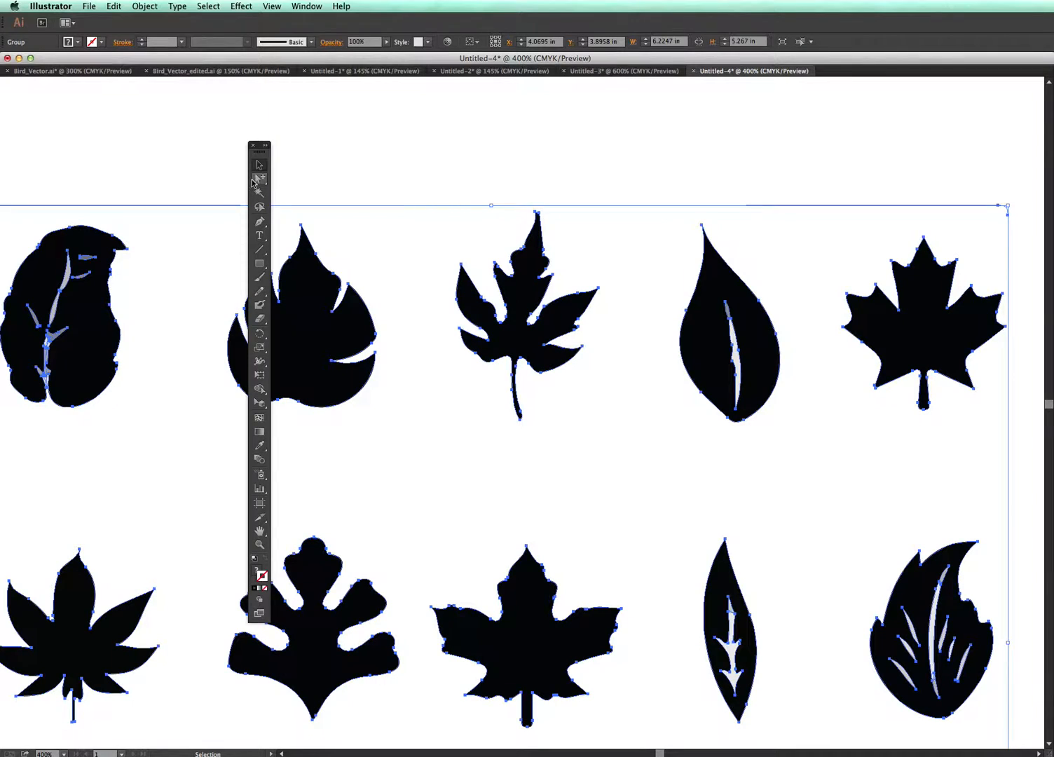
{"action": "left_click", "coordinate": [1025, 211]}
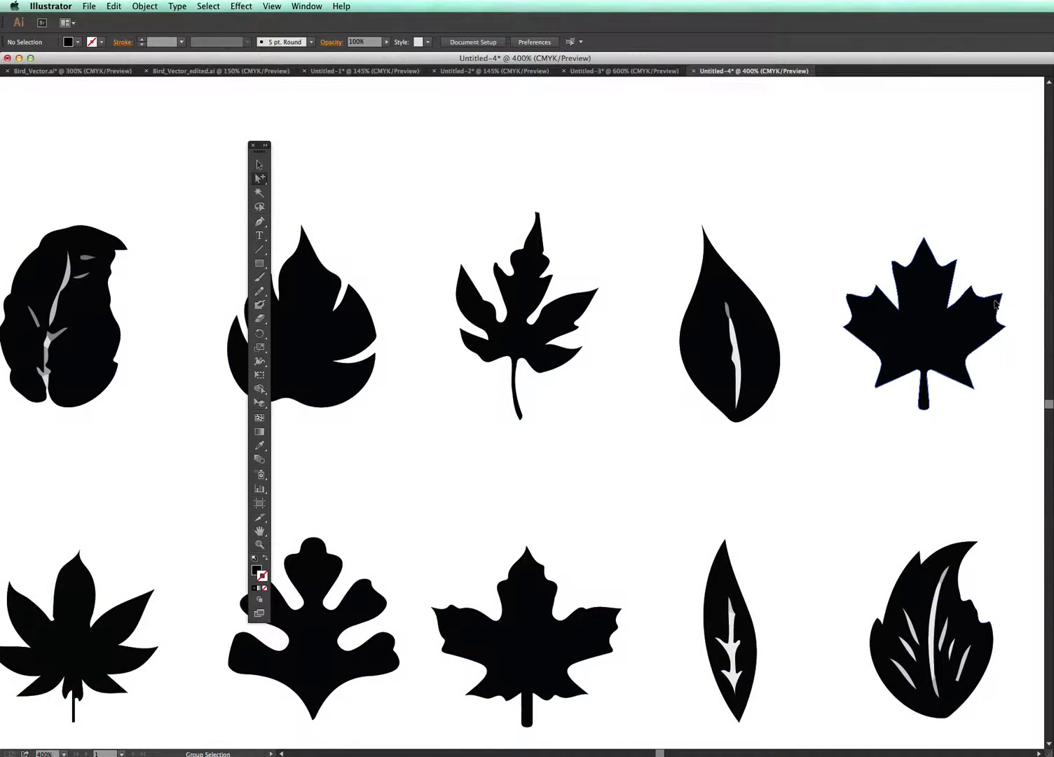
{"action": "left_click", "coordinate": [998, 306]}
{"action": "left_click_drag", "start_coordinate": [990, 305], "coordinate": [950, 157]}
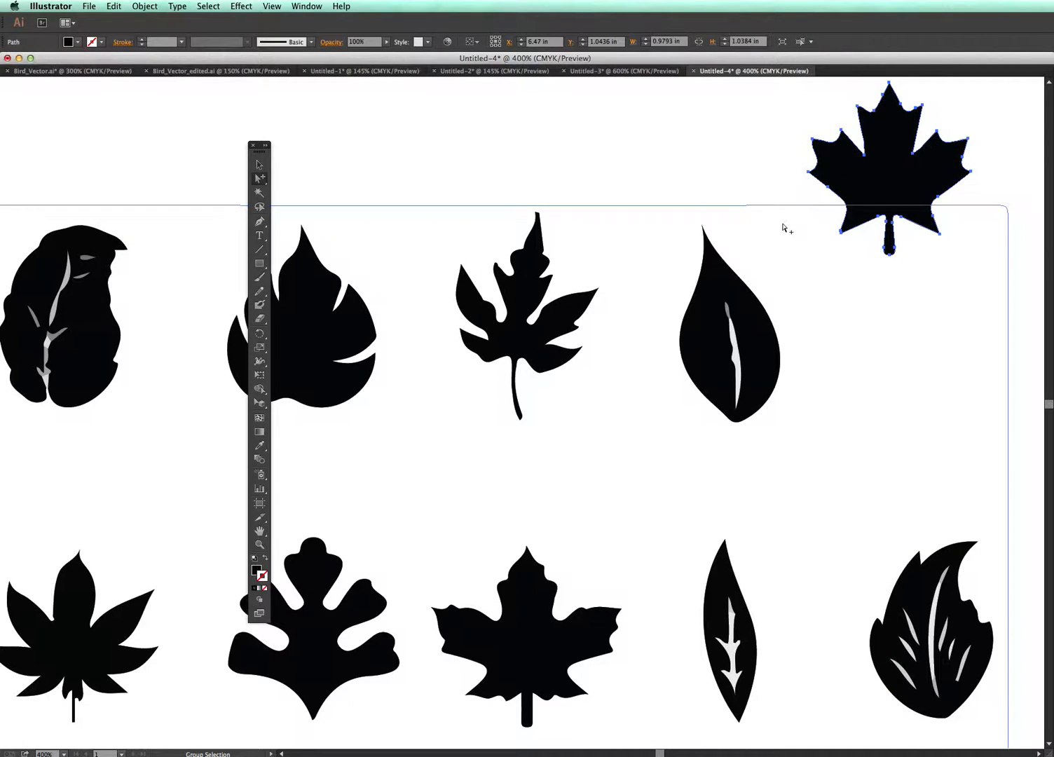
Move the top-row teardrop leaf with its light vein up beside the maple leaf, to about X 5.38 in, Y 1.04 in
{"action": "left_click", "coordinate": [734, 315]}
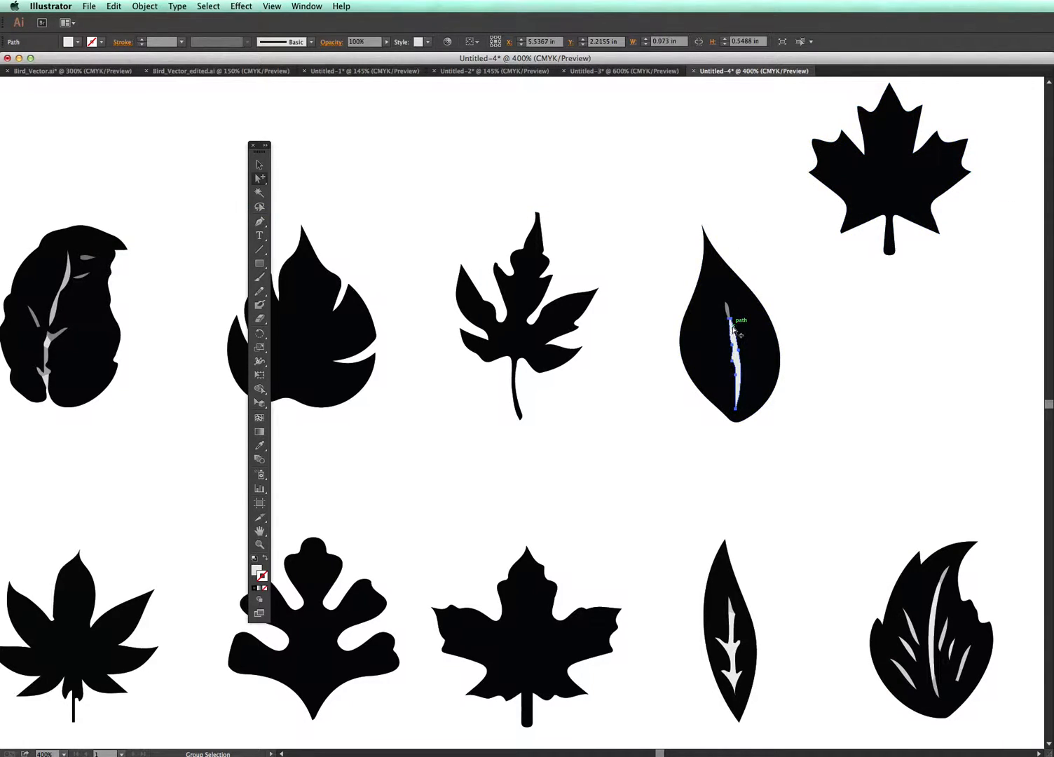
{"action": "left_click", "coordinate": [743, 306], "text": "shift"}
{"action": "left_click_drag", "start_coordinate": [741, 307], "coordinate": [719, 155]}
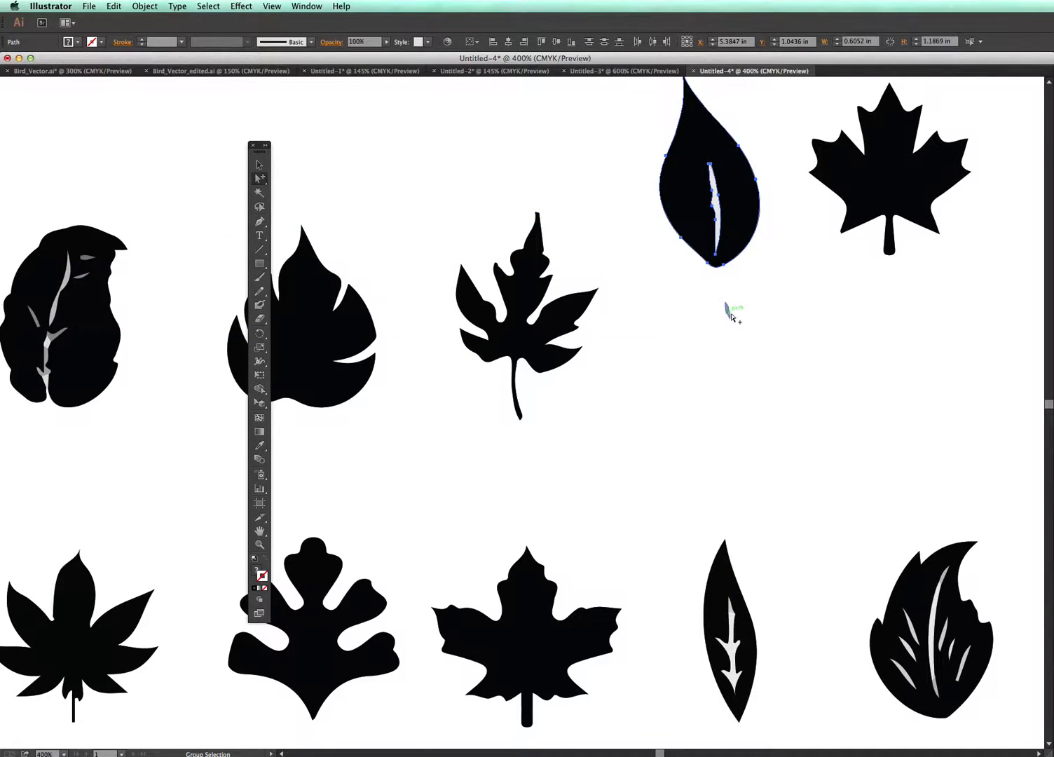
Delete the leftover grey vein fragment and the white background shape behind the leaves
{"action": "left_click", "coordinate": [728, 314]}
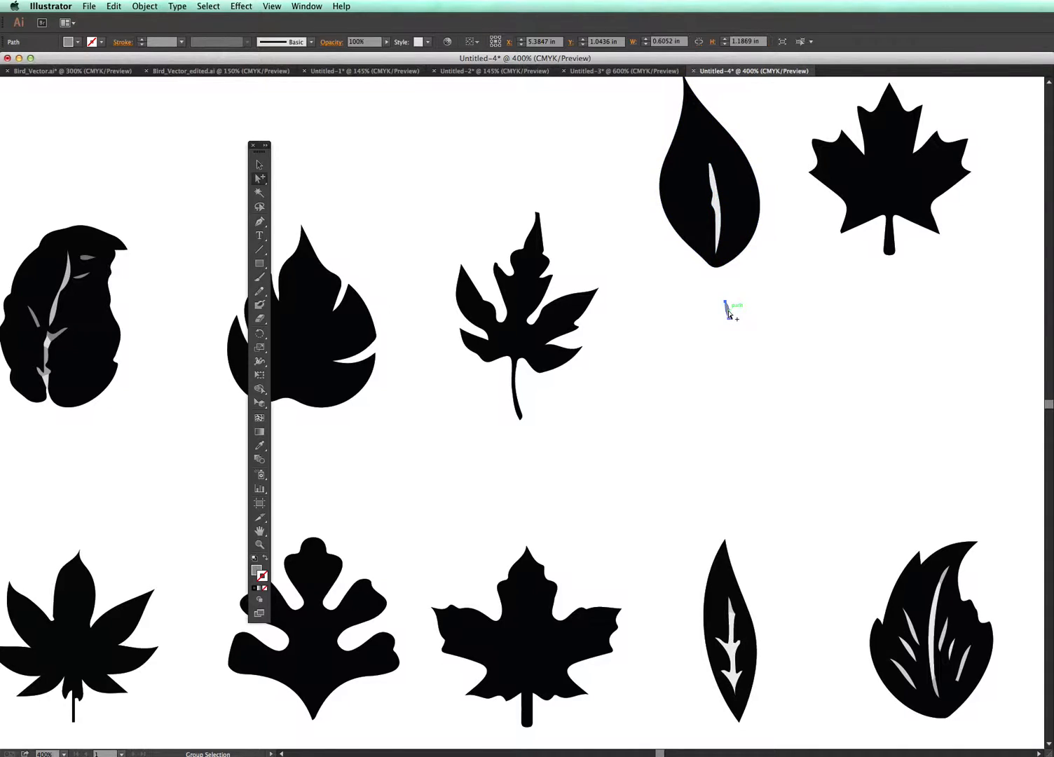
{"action": "key", "text": "Delete"}
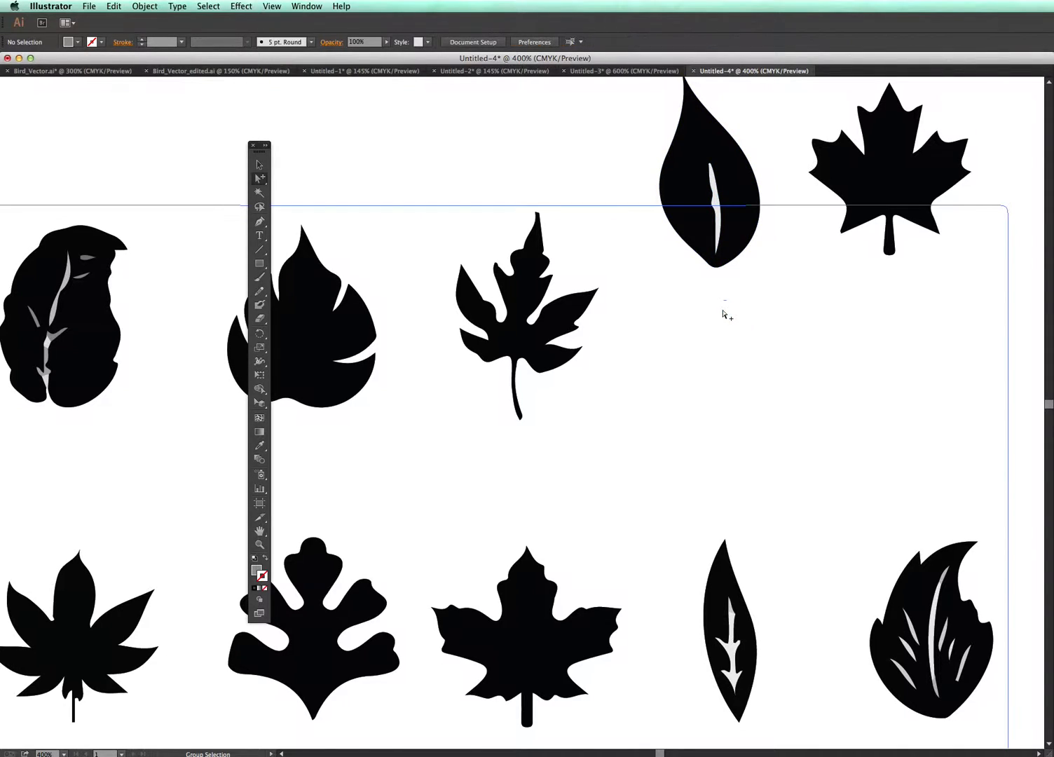
{"action": "left_click", "coordinate": [627, 213]}
{"action": "key", "text": "Delete"}
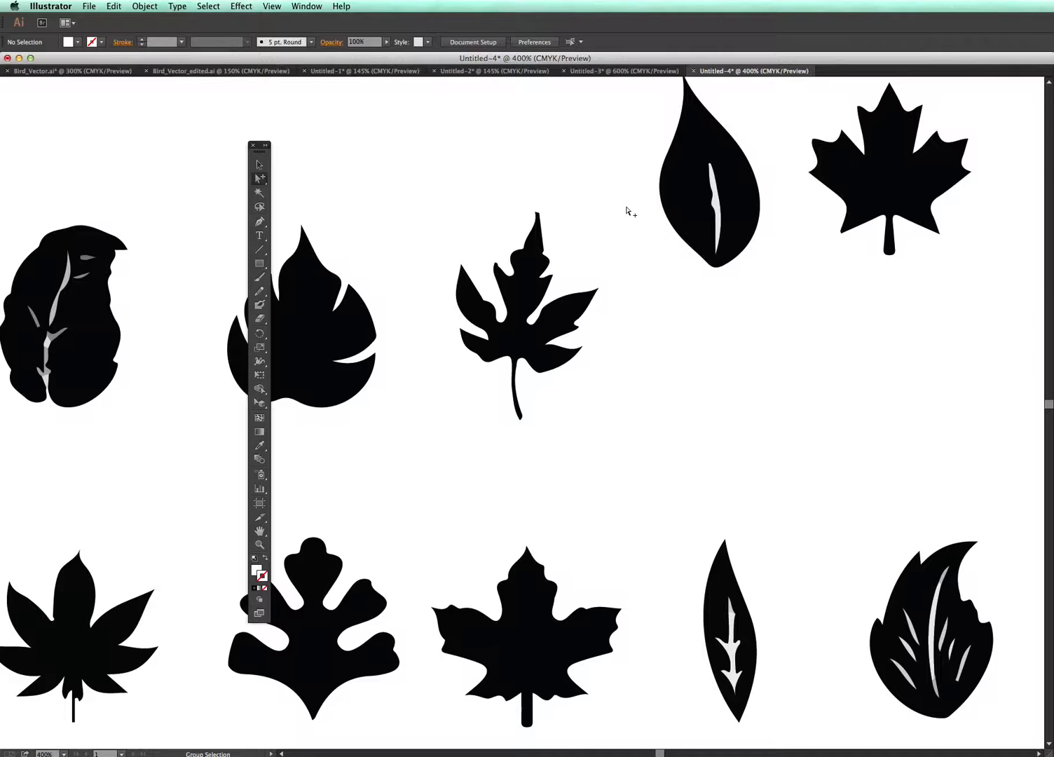
Select the teardrop leaf, its vein and the maple leaf, and move them together to about X 5.79 in, Y 0.84 in
{"action": "scroll", "coordinate": [835, 217], "scroll_direction": "up", "scroll_amount": 5}
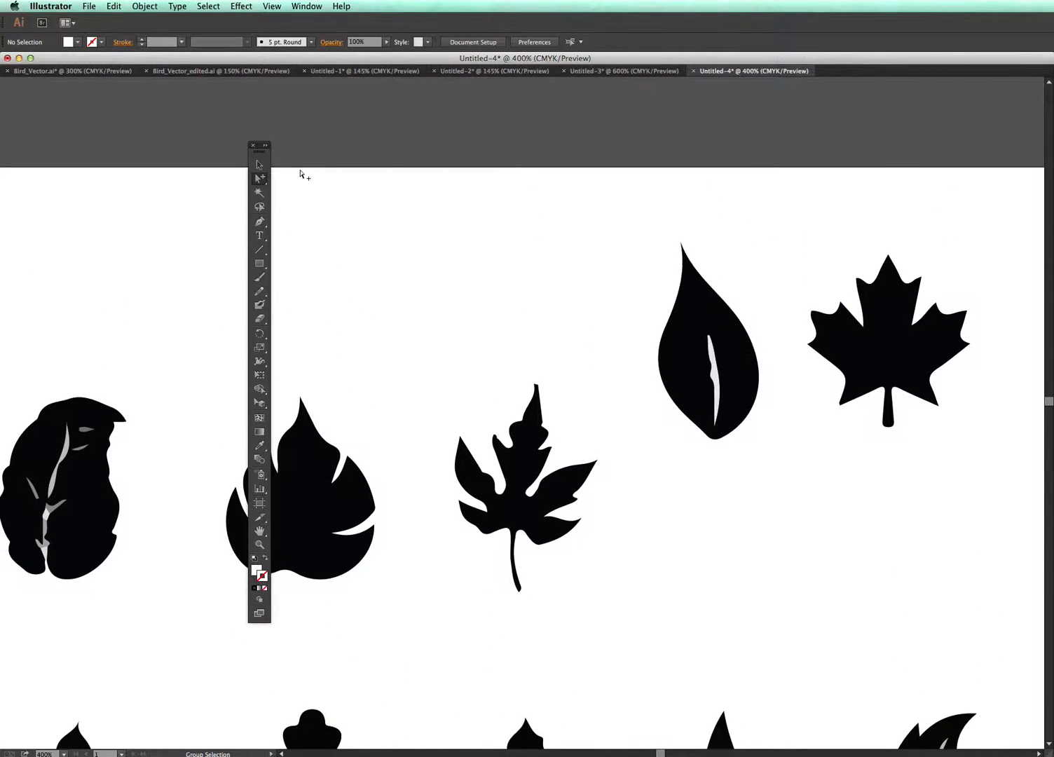
{"action": "left_click", "coordinate": [260, 166]}
{"action": "left_click_drag", "start_coordinate": [664, 245], "coordinate": [984, 452]}
{"action": "left_click", "coordinate": [840, 212]}
{"action": "left_click", "coordinate": [259, 178]}
{"action": "left_click_drag", "start_coordinate": [642, 239], "coordinate": [994, 449]}
{"action": "left_click_drag", "start_coordinate": [724, 361], "coordinate": [696, 328]}
Copy the two selected leaves and paste them into a new document
{"action": "key", "text": "v"}
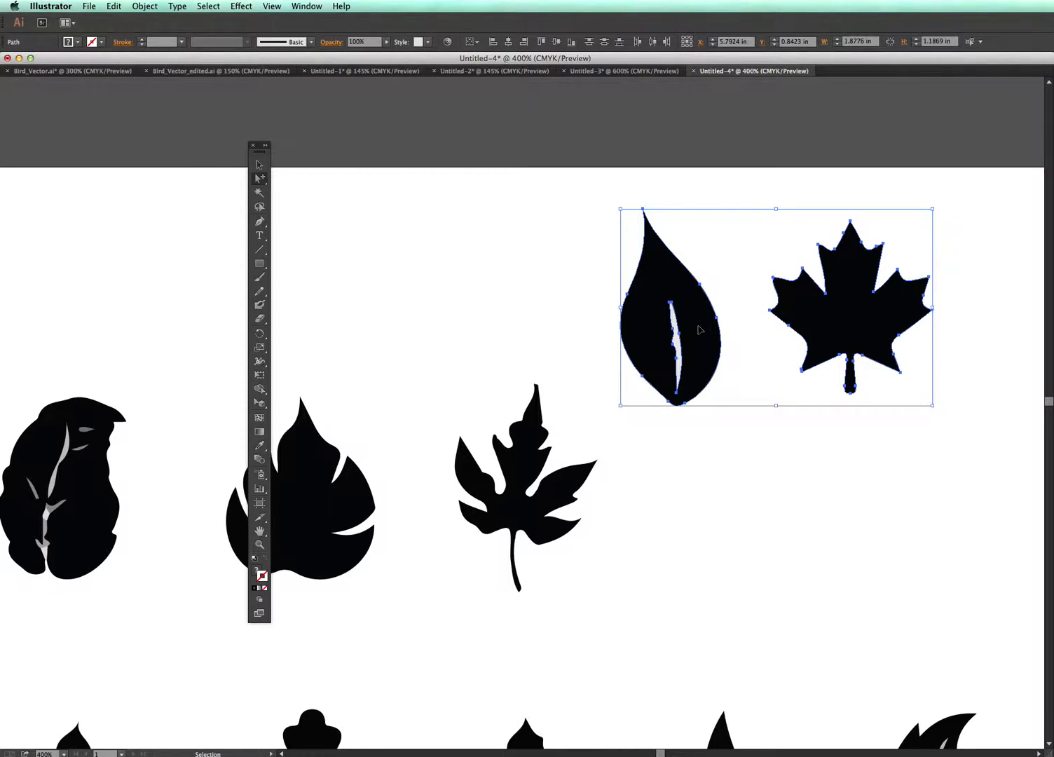
{"action": "key", "text": "super+n"}
{"action": "left_click", "coordinate": [870, 529]}
{"action": "key", "text": "super+v"}
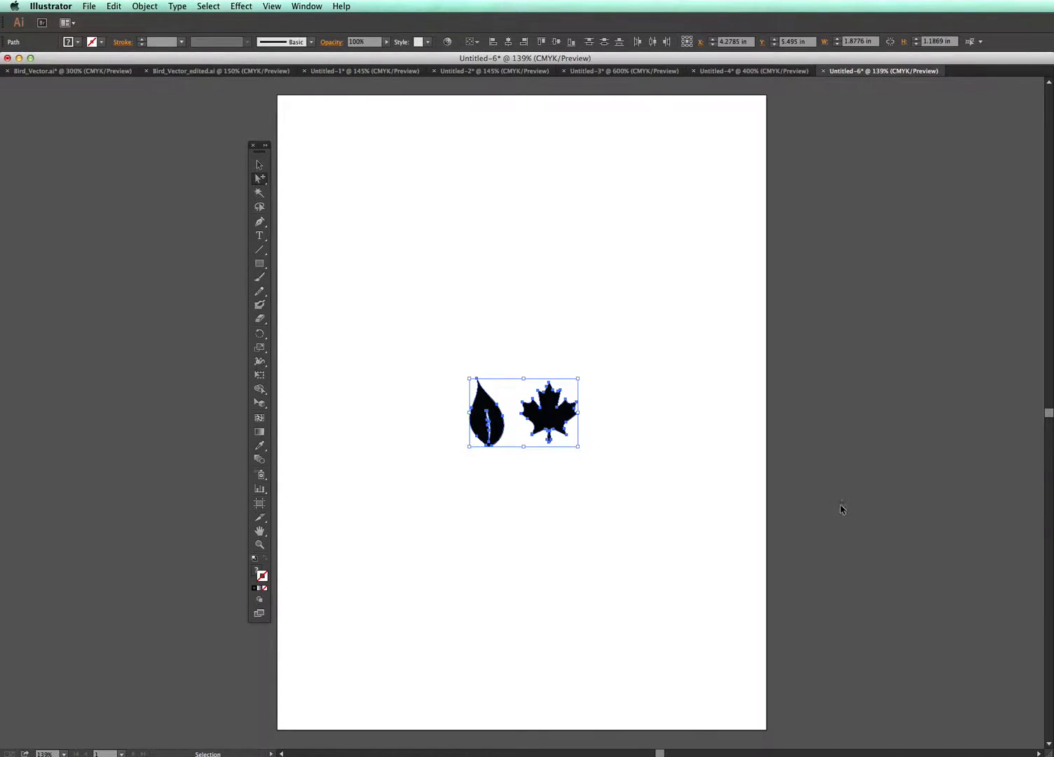
Move the pasted leaves toward the upper part of the artboard and enlarge them proportionally to about 5.37 by 3.40 in
{"action": "left_click_drag", "start_coordinate": [549, 419], "coordinate": [479, 290]}
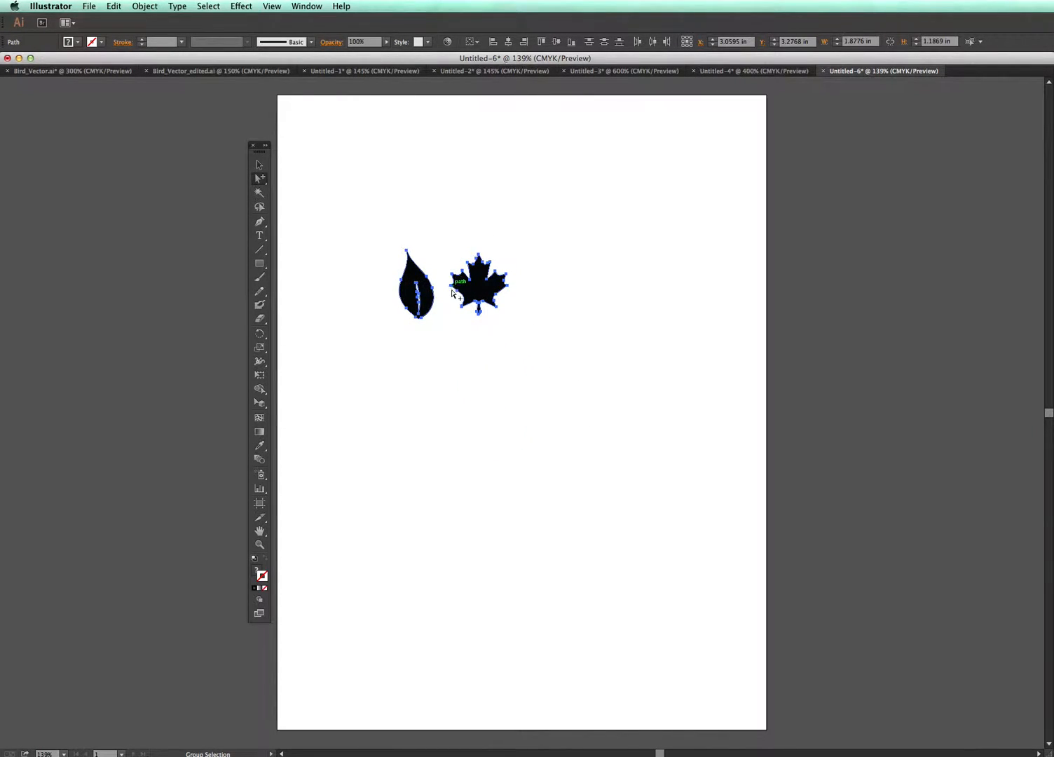
{"action": "key", "text": "v"}
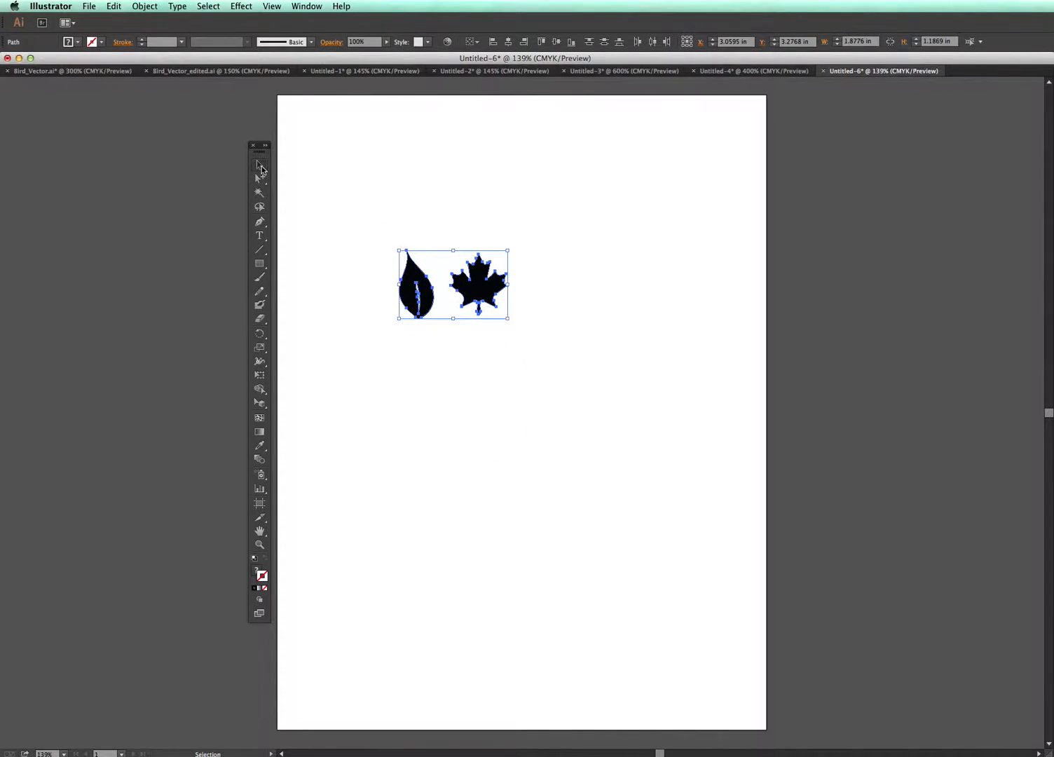
{"action": "left_click_drag", "start_coordinate": [510, 249], "coordinate": [741, 152]}
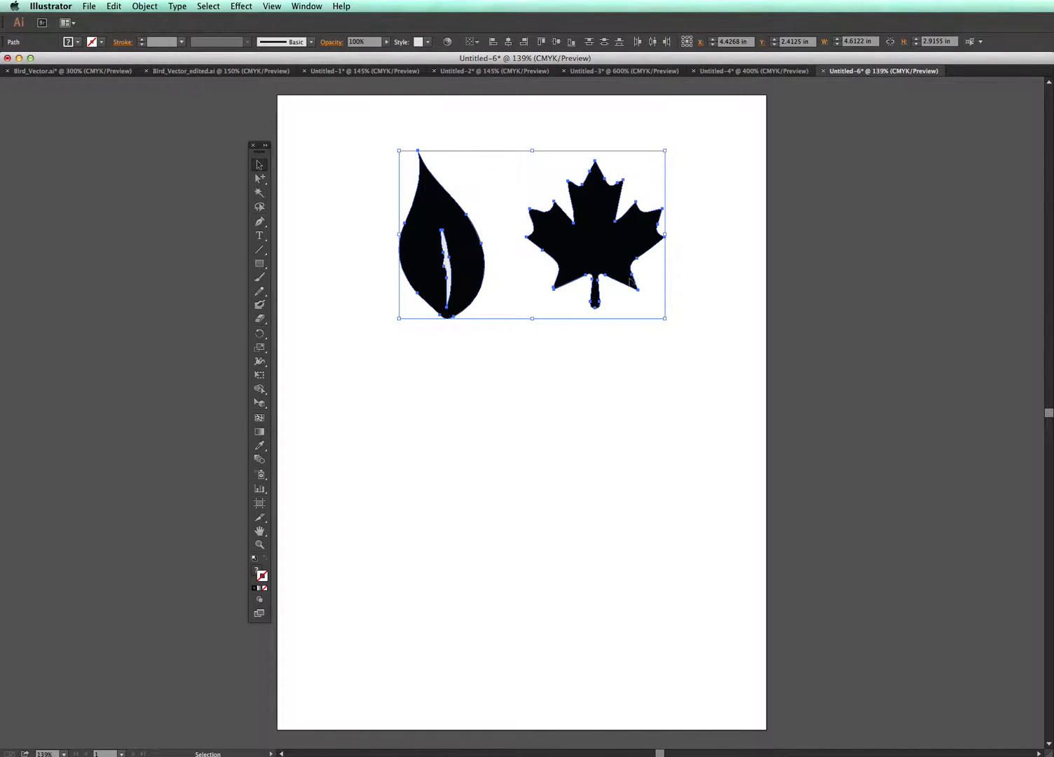
{"action": "left_click", "coordinate": [397, 322]}
{"action": "left_click_drag", "start_coordinate": [365, 129], "coordinate": [724, 426]}
{"action": "left_click_drag", "start_coordinate": [399, 320], "coordinate": [355, 346]}
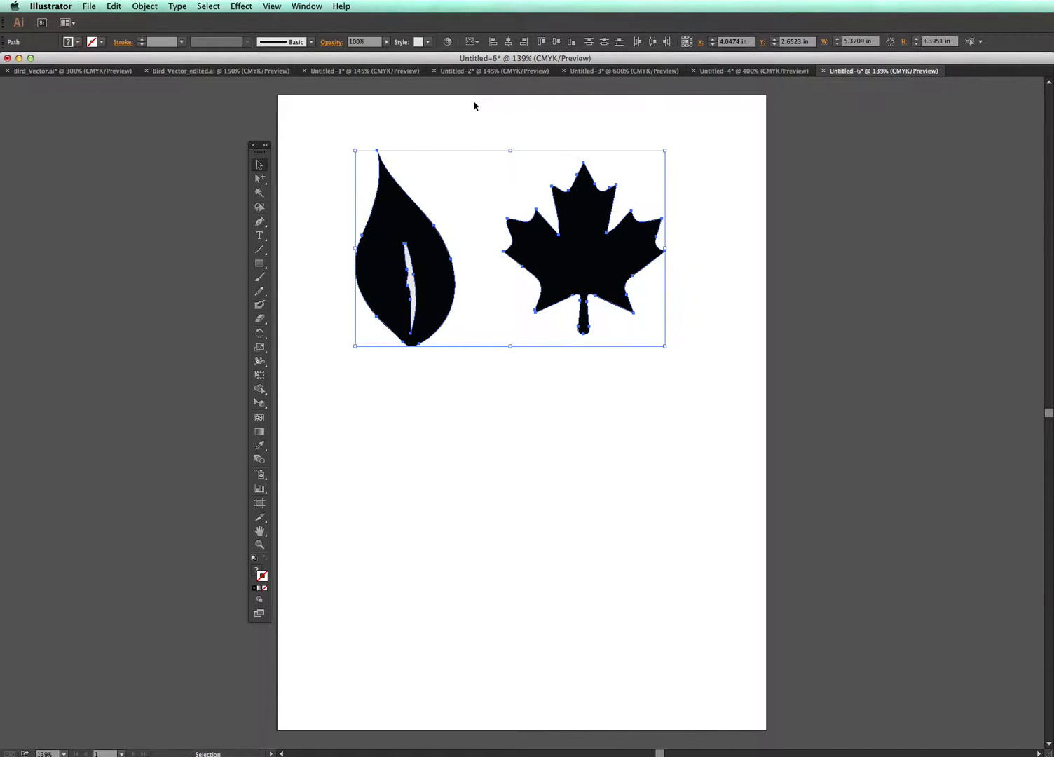
Select all the leaf shapes on the artboard, including the vein inside the teardrop leaf
{"action": "left_click", "coordinate": [470, 121]}
{"action": "left_click", "coordinate": [400, 207]}
{"action": "left_click", "coordinate": [559, 236]}
{"action": "left_click", "coordinate": [563, 133]}
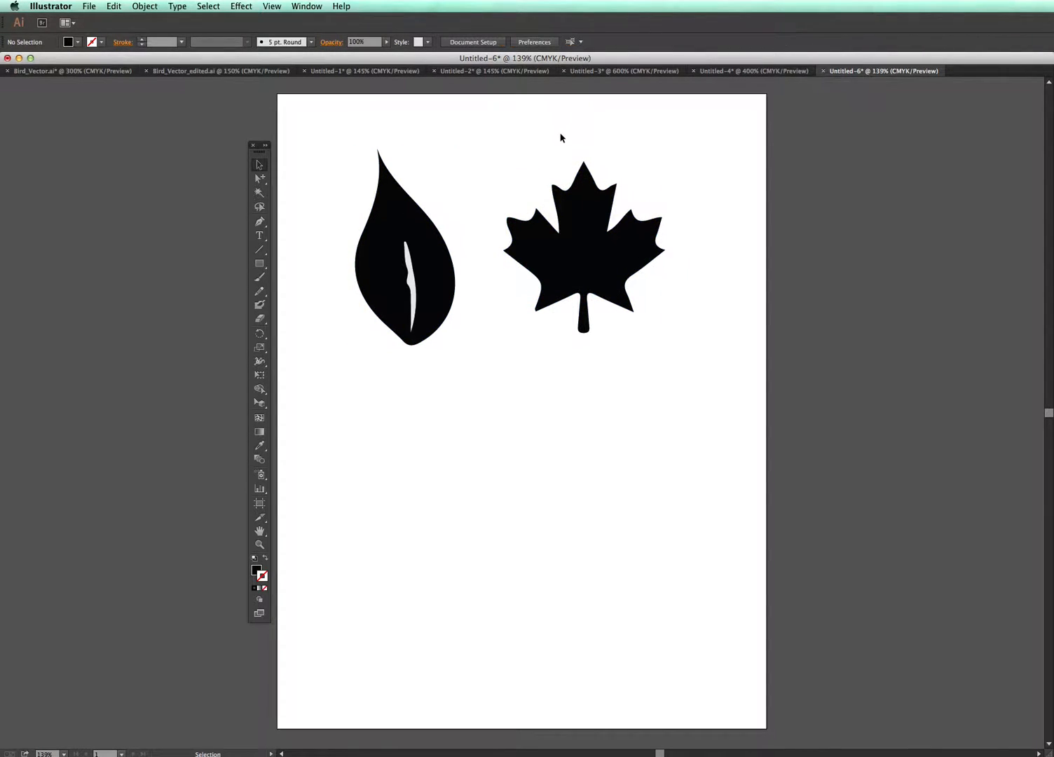
{"action": "left_click", "coordinate": [608, 271]}
{"action": "left_click", "coordinate": [427, 249]}
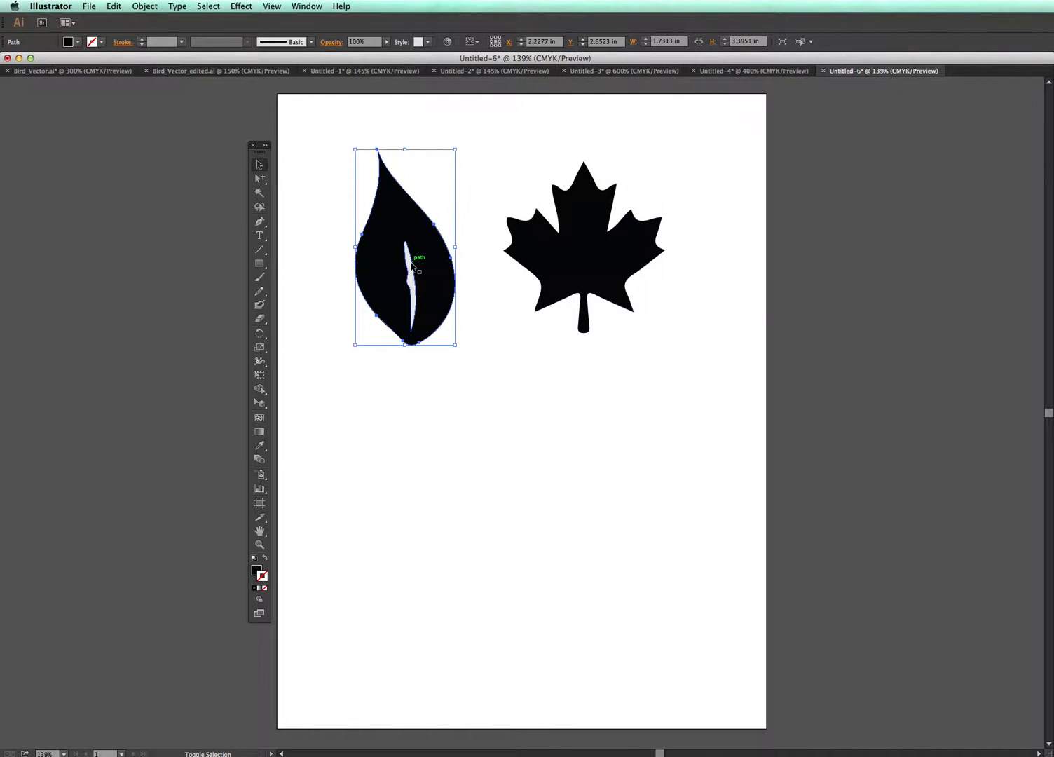
{"action": "key", "text": "super+a"}
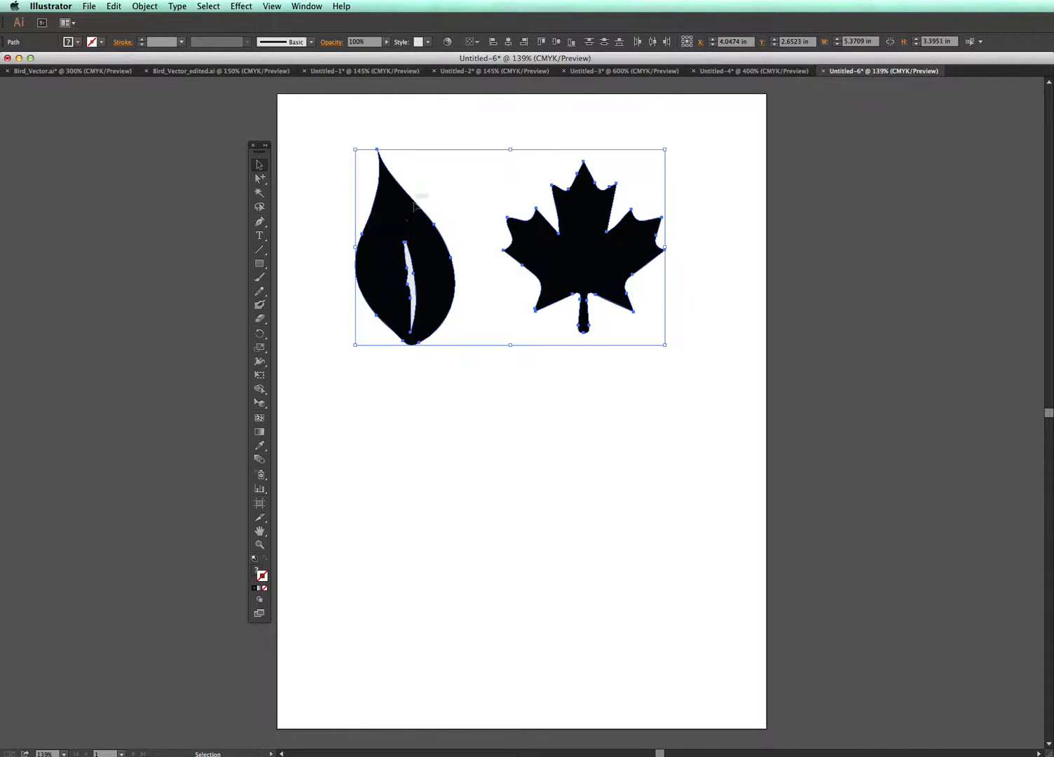
{"action": "left_click", "coordinate": [256, 575]}
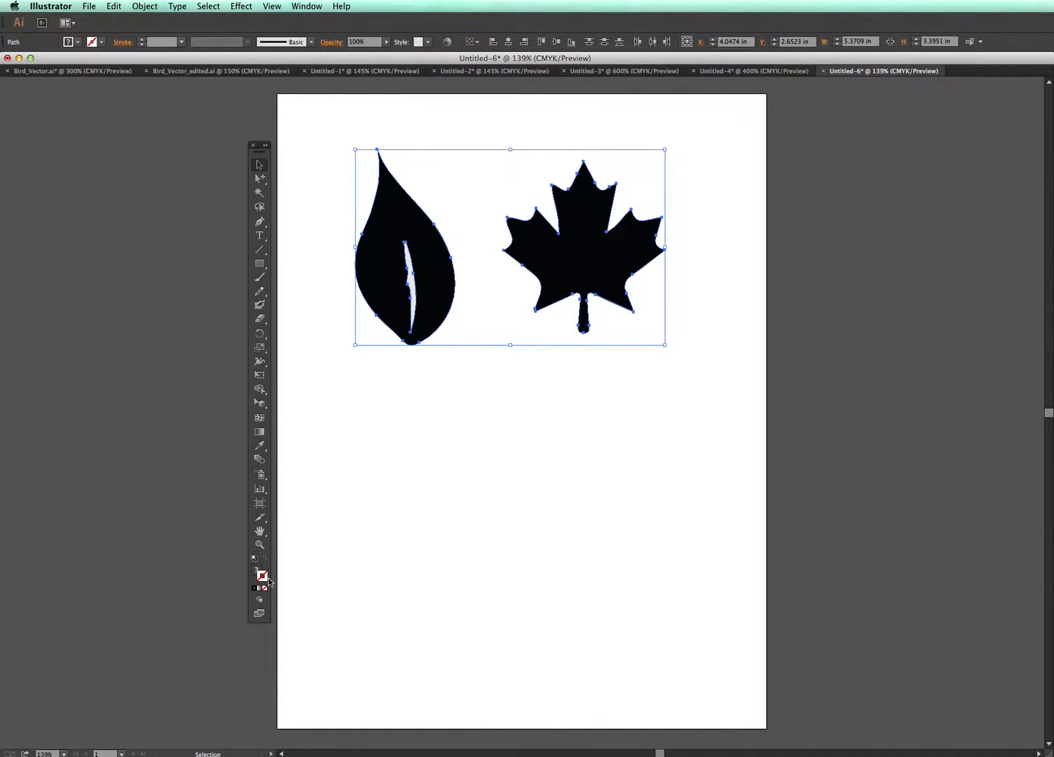
{"action": "double_click", "coordinate": [263, 576]}
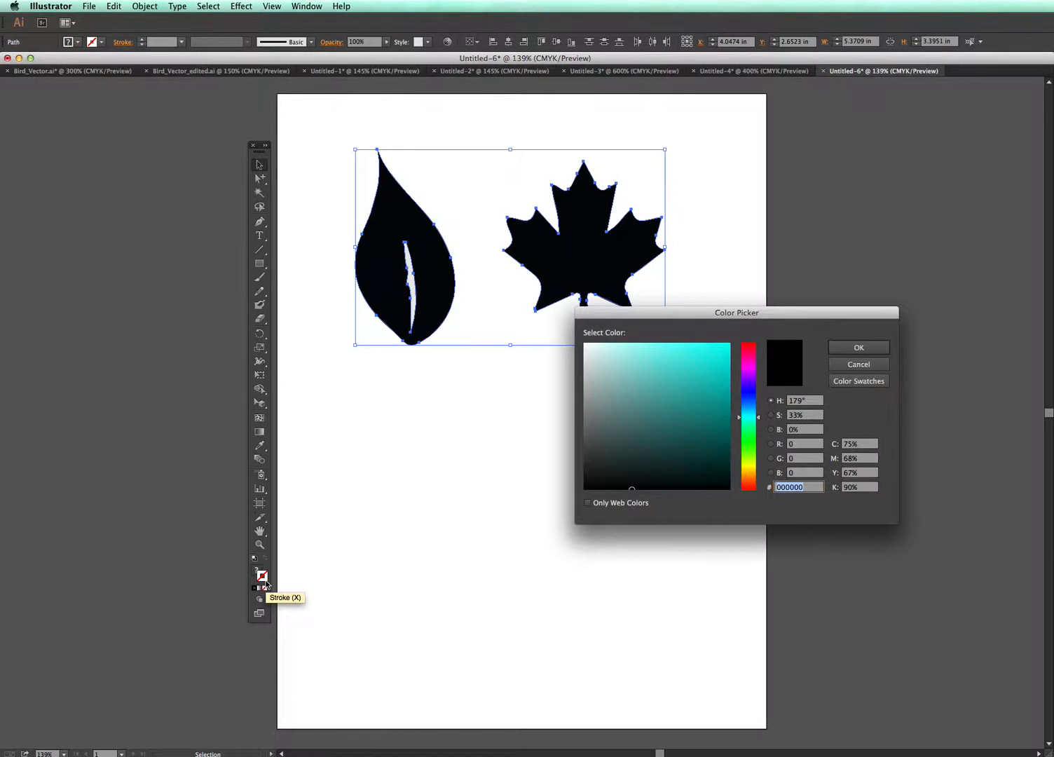
{"action": "left_click_drag", "start_coordinate": [632, 488], "coordinate": [576, 496]}
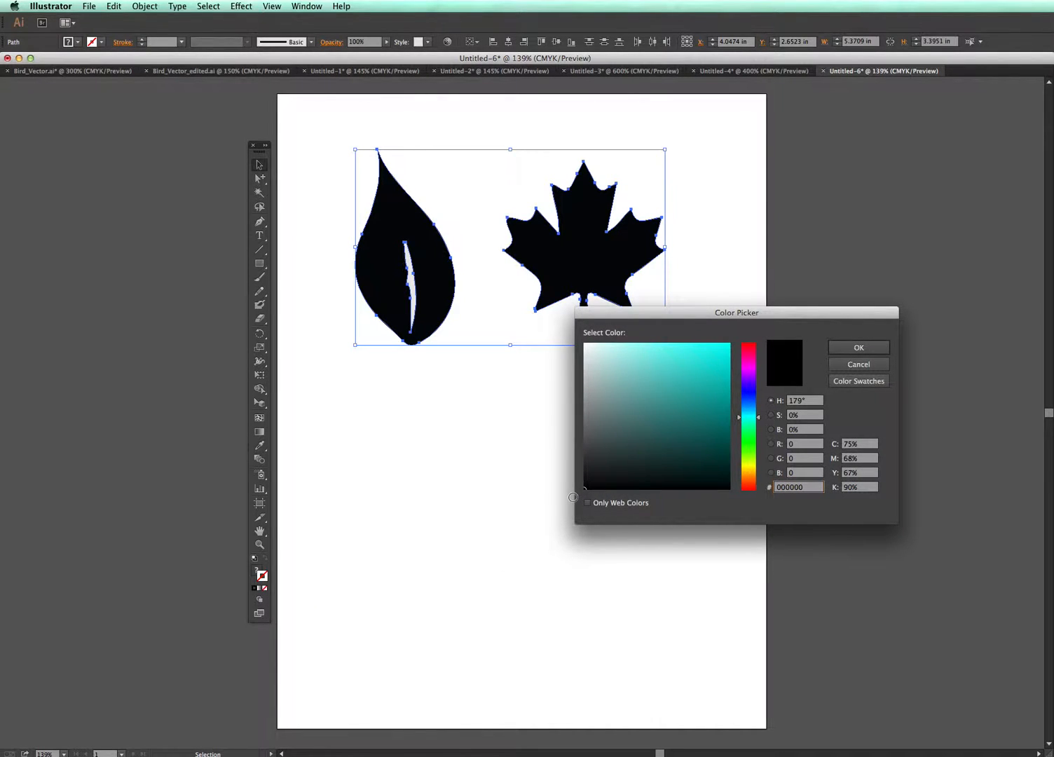
{"action": "left_click", "coordinate": [880, 367]}
Give the selected leaf shapes a black stroke with a weight of 0.001 pt and no fill
{"action": "left_click", "coordinate": [254, 588]}
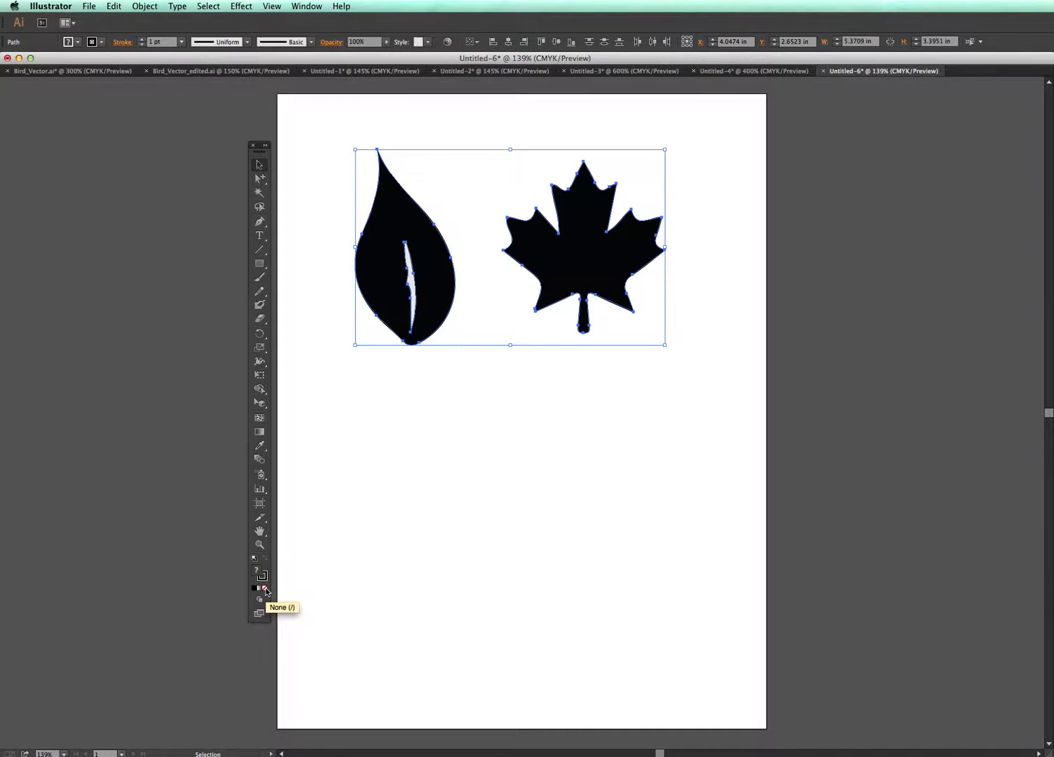
{"action": "left_click", "coordinate": [264, 589]}
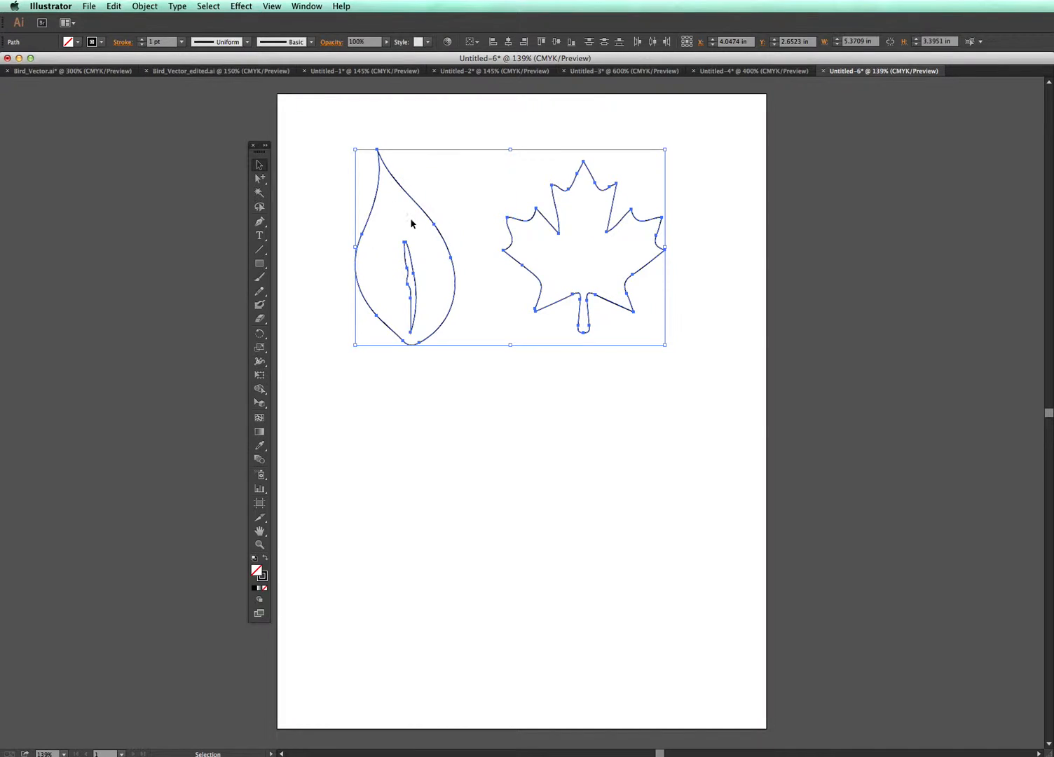
{"action": "left_click", "coordinate": [151, 43]}
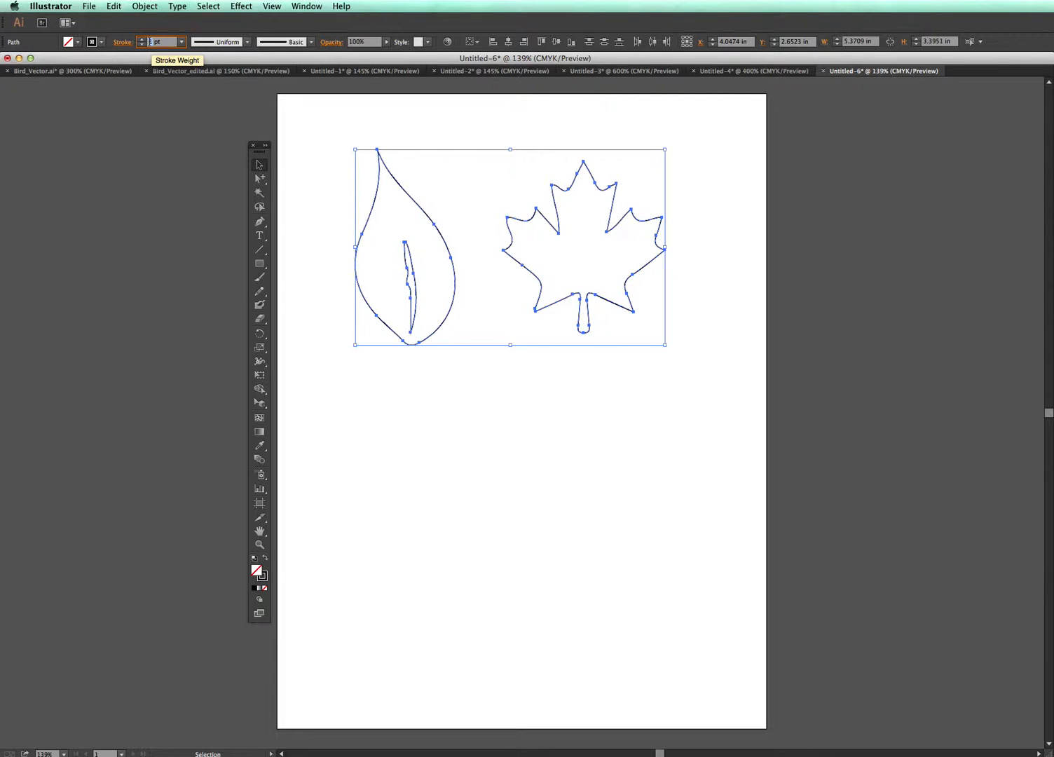
{"action": "type", "text": ".00"}
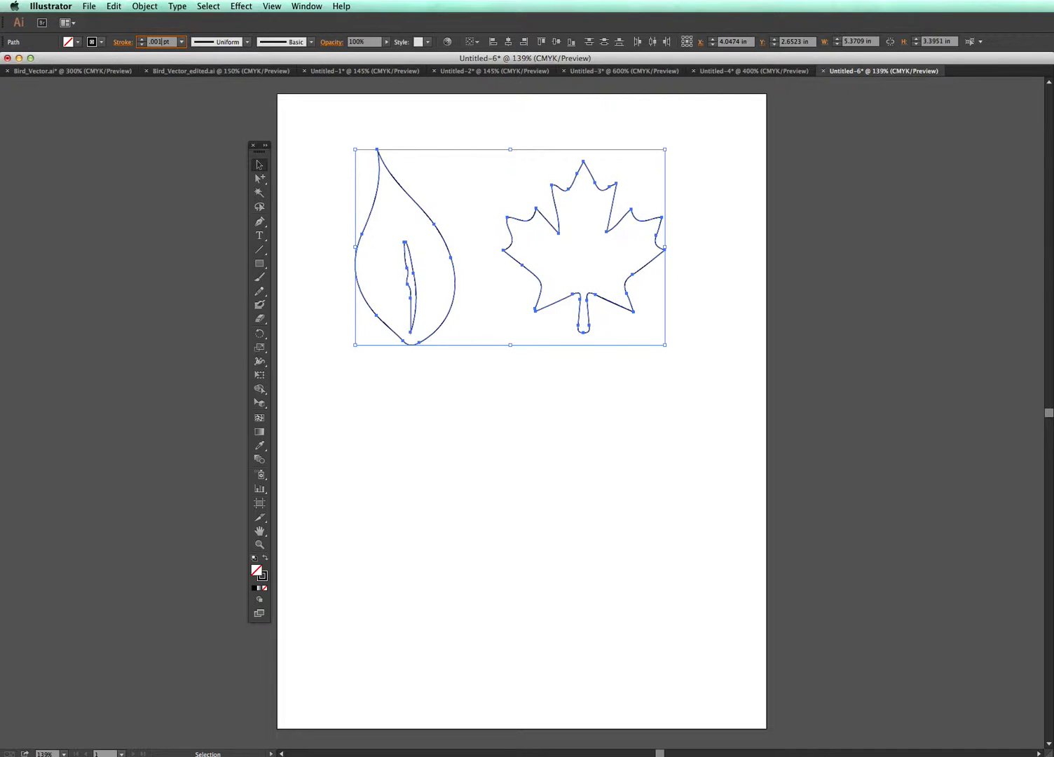
{"action": "type", "text": "1"}
{"action": "key", "text": "Return"}
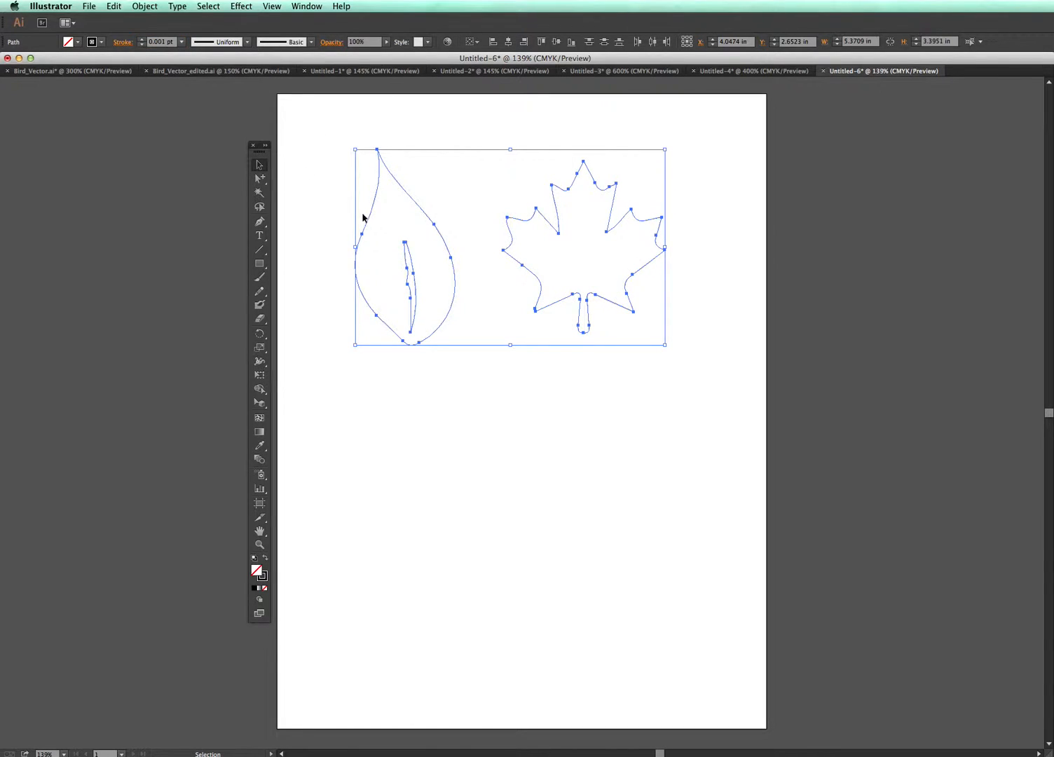
Move the teardrop leaf with its vein, and the maple leaf beside it, close to the artboard's upper-left corner
{"action": "left_click", "coordinate": [481, 360]}
{"action": "left_click_drag", "start_coordinate": [327, 121], "coordinate": [487, 394]}
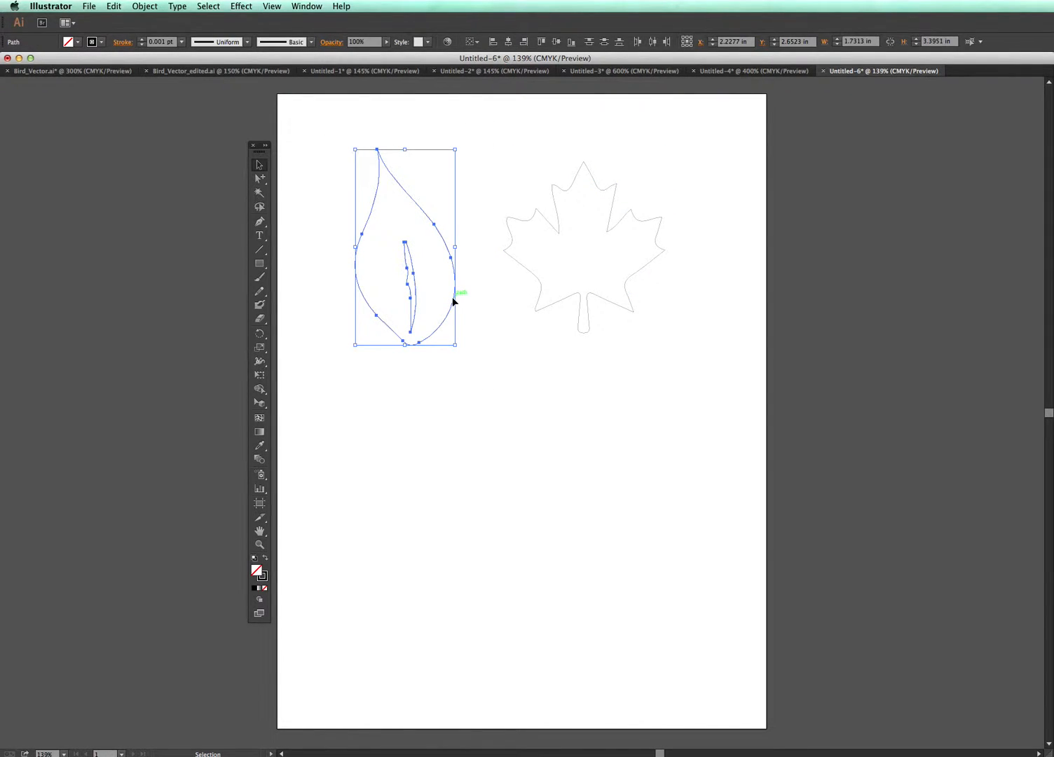
{"action": "left_click_drag", "start_coordinate": [453, 300], "coordinate": [398, 259]}
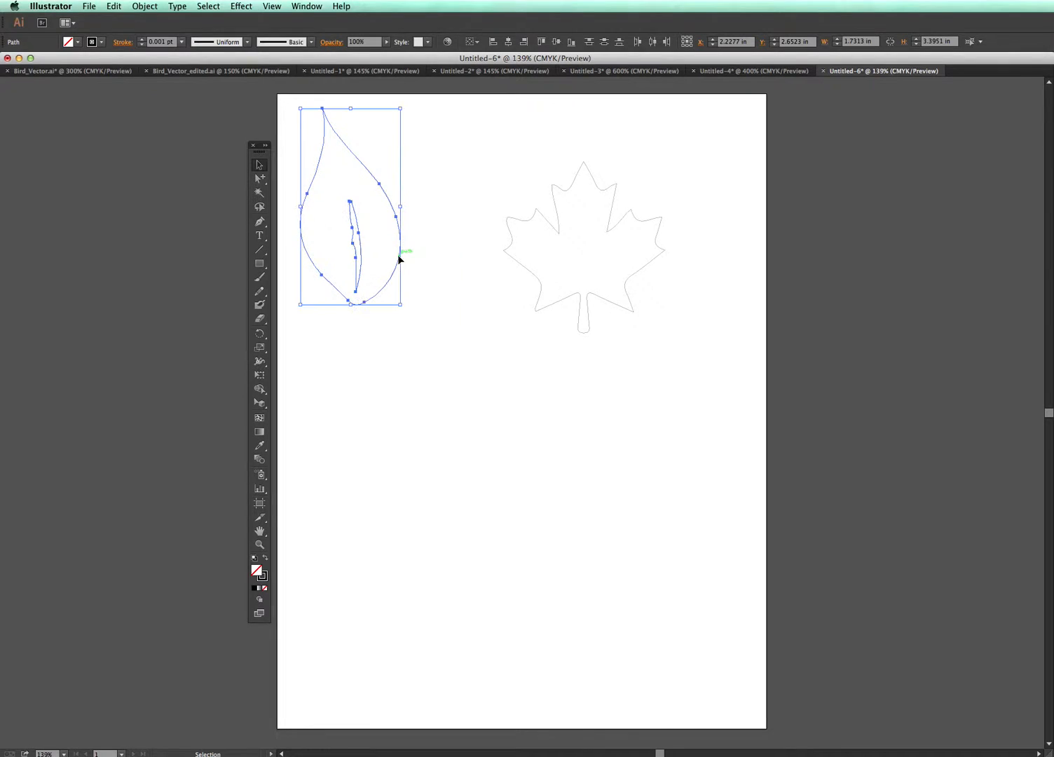
{"action": "left_click_drag", "start_coordinate": [493, 147], "coordinate": [694, 384]}
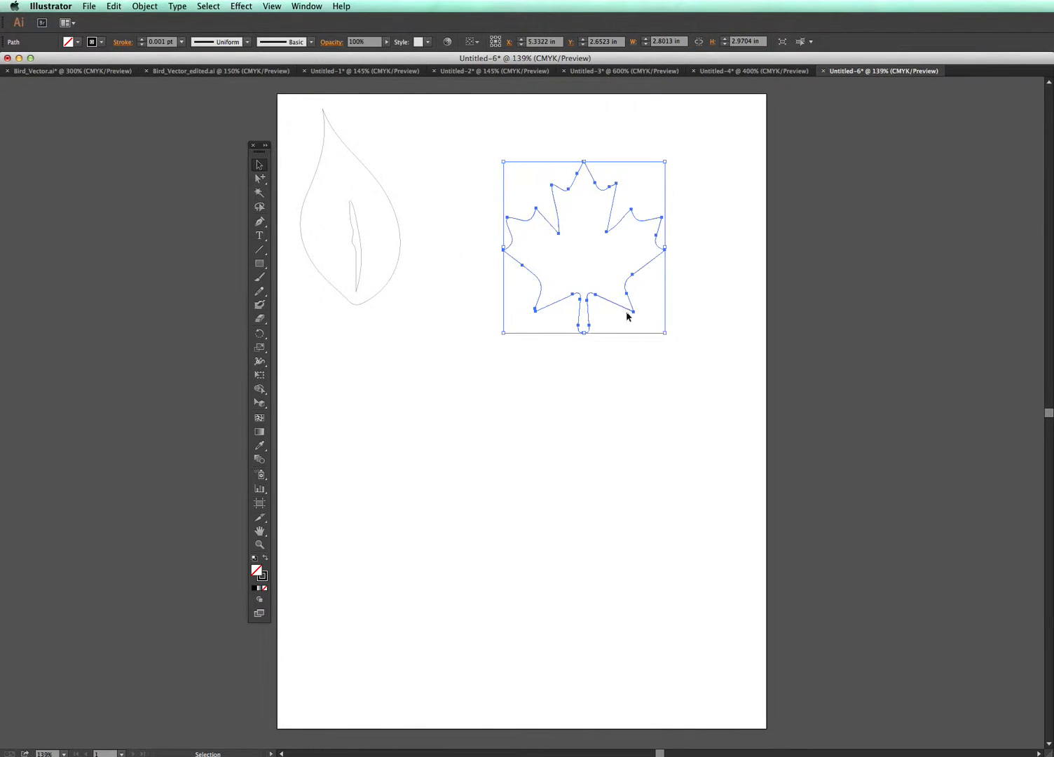
{"action": "left_click_drag", "start_coordinate": [621, 304], "coordinate": [530, 264]}
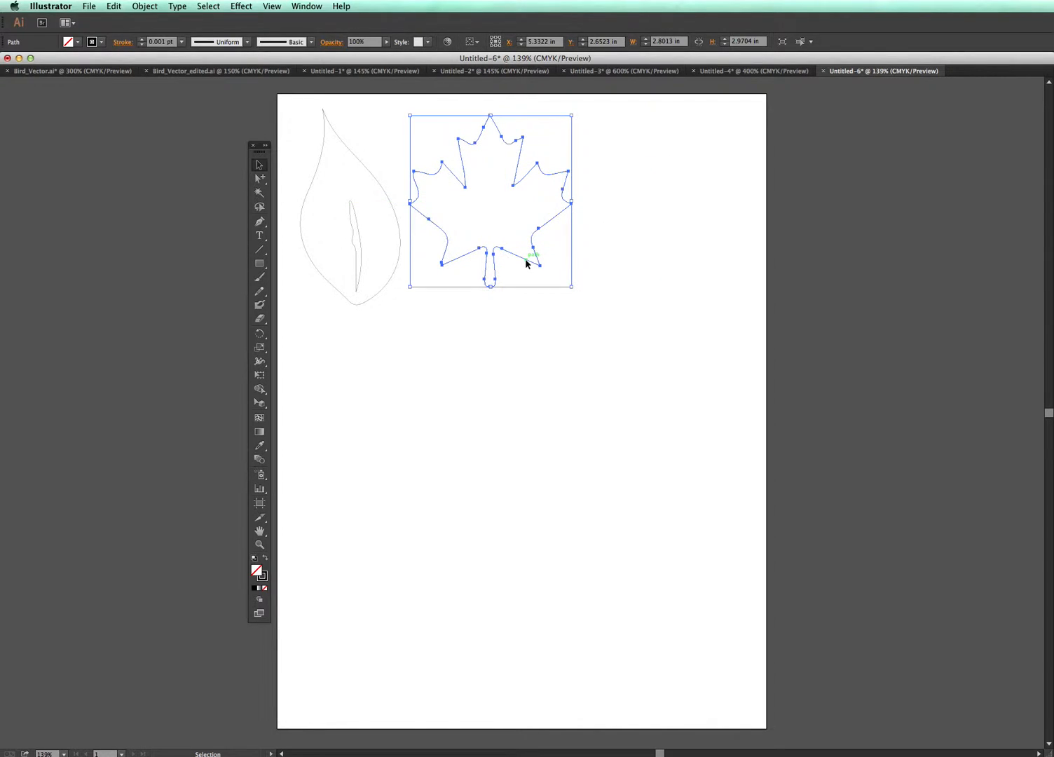
{"action": "left_click", "coordinate": [557, 312]}
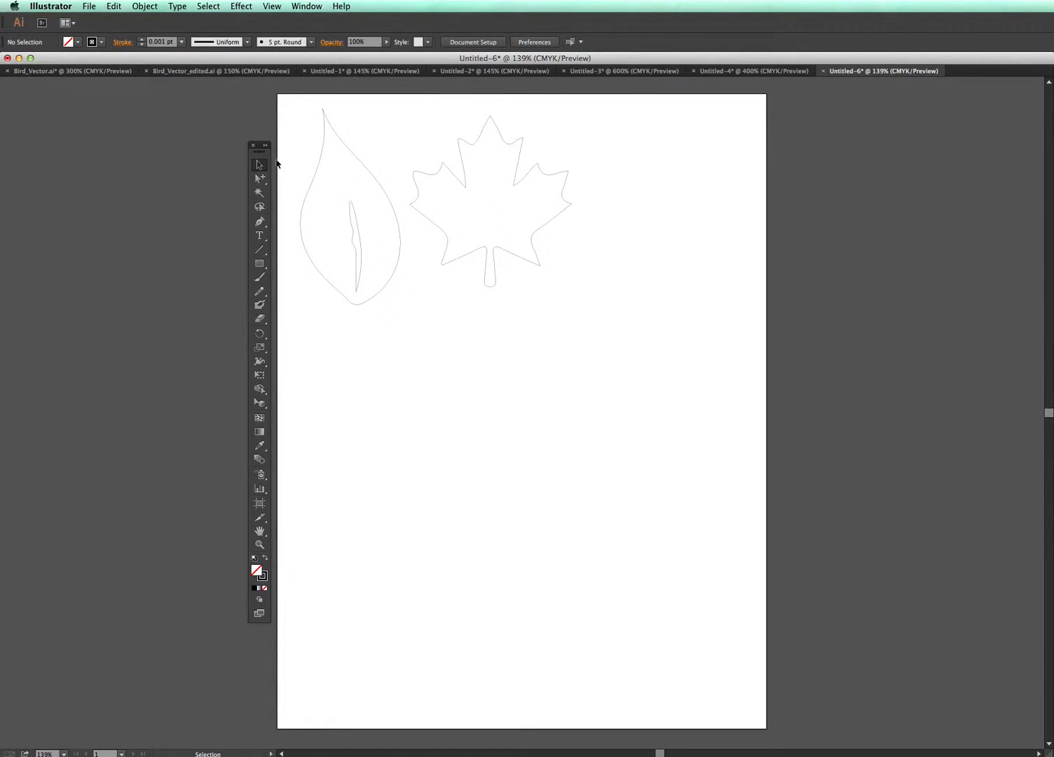
Send the leaf outlines to Silhouette Connect, allow the downloaded application to open, and fit its window on the screen
{"action": "left_click", "coordinate": [90, 9]}
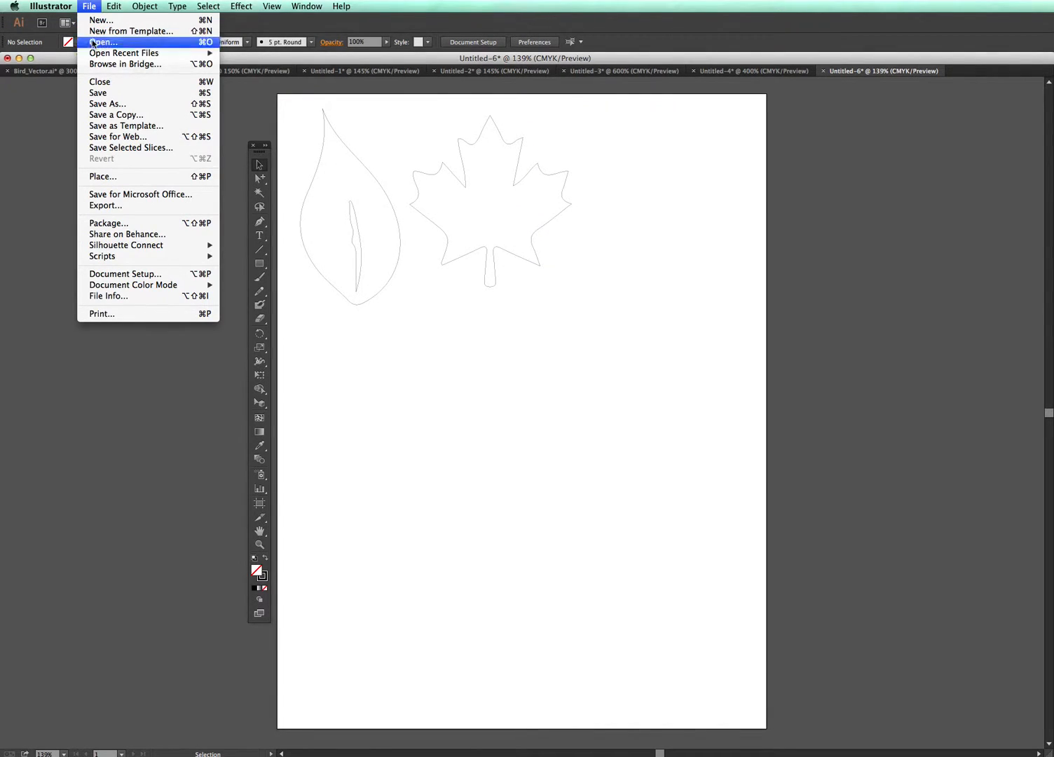
{"action": "mouse_move", "coordinate": [117, 246]}
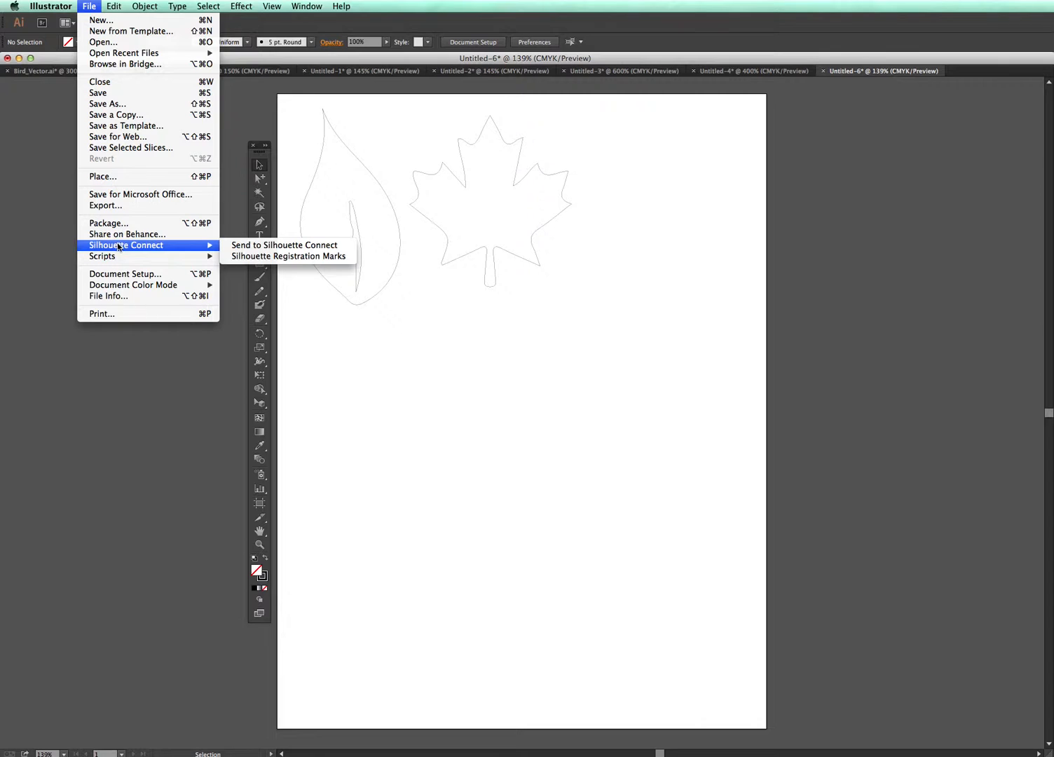
{"action": "left_click", "coordinate": [249, 251]}
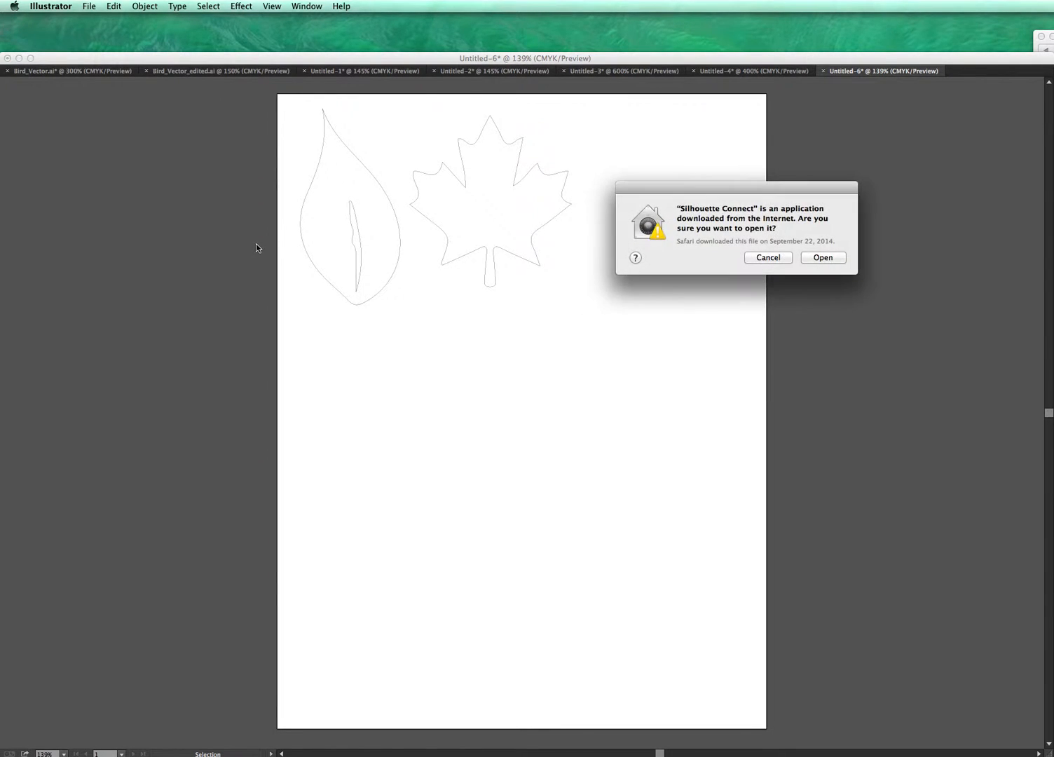
{"action": "left_click", "coordinate": [835, 258]}
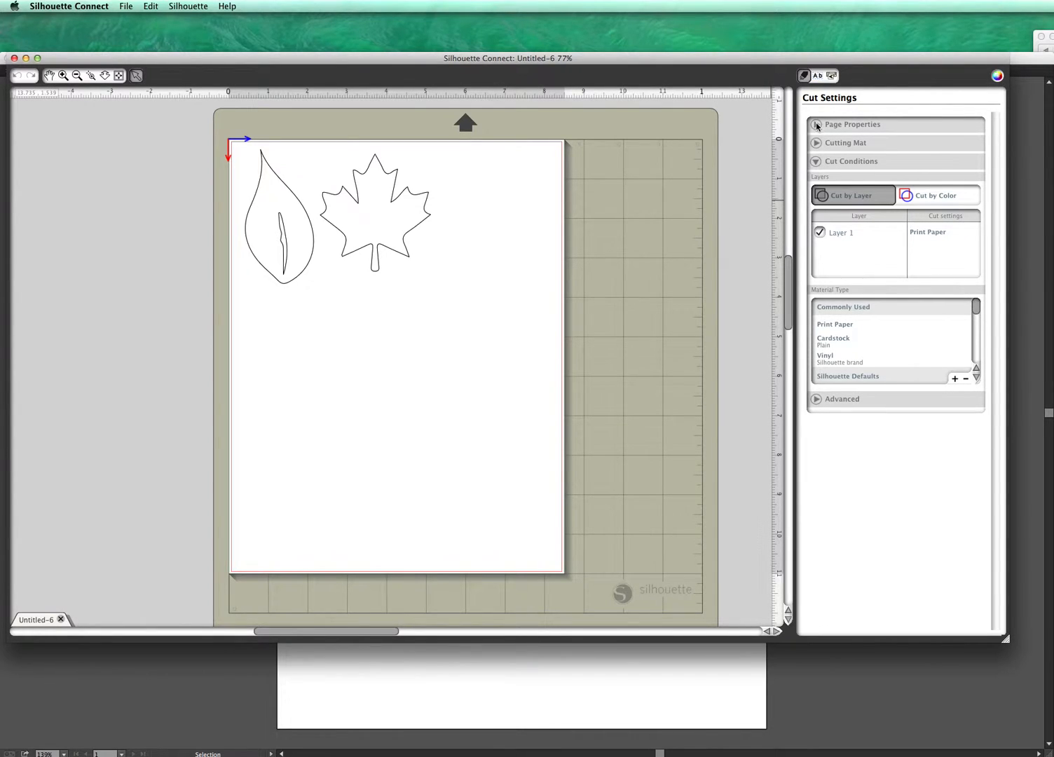
{"action": "left_click_drag", "start_coordinate": [761, 60], "coordinate": [754, 23]}
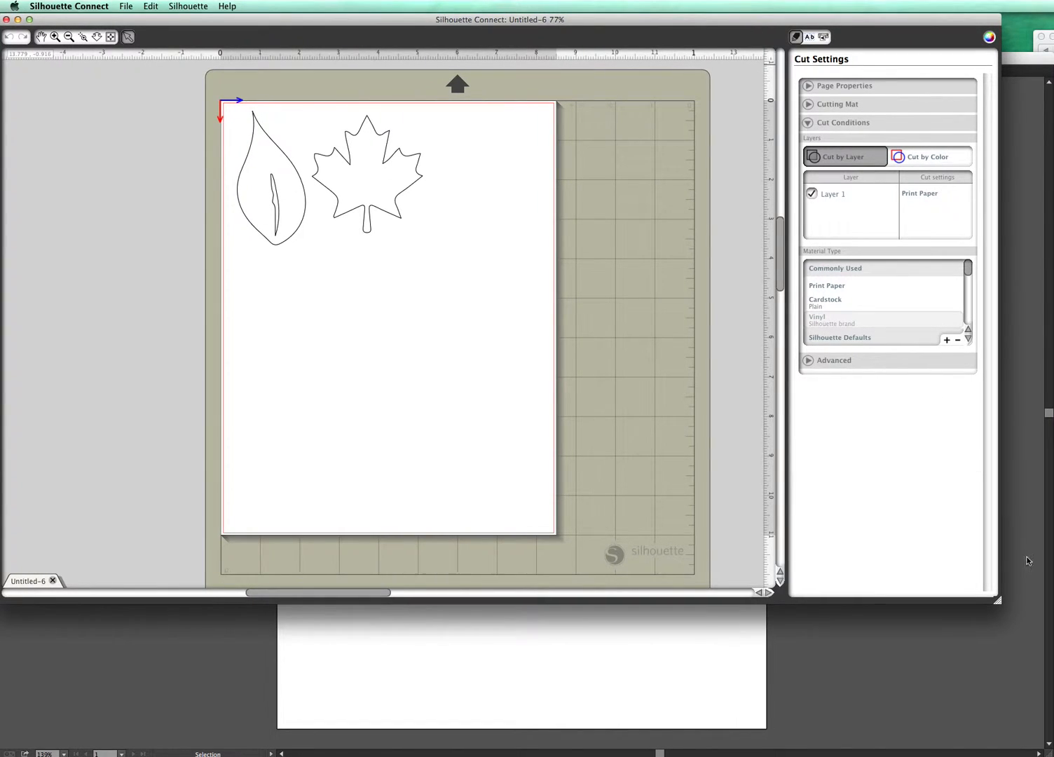
{"action": "left_click_drag", "start_coordinate": [1000, 604], "coordinate": [937, 599]}
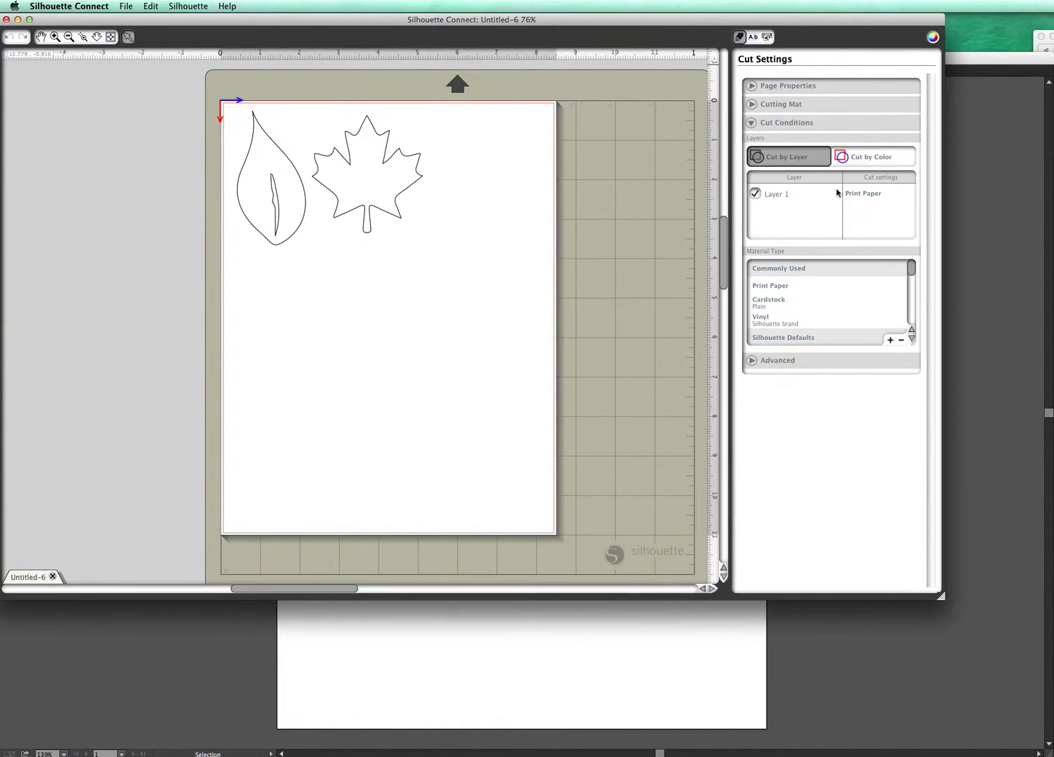
Reduce the cutting page to about 5.32 in wide by 4.04 in high and check the cutting mat settings
{"action": "left_click", "coordinate": [750, 85]}
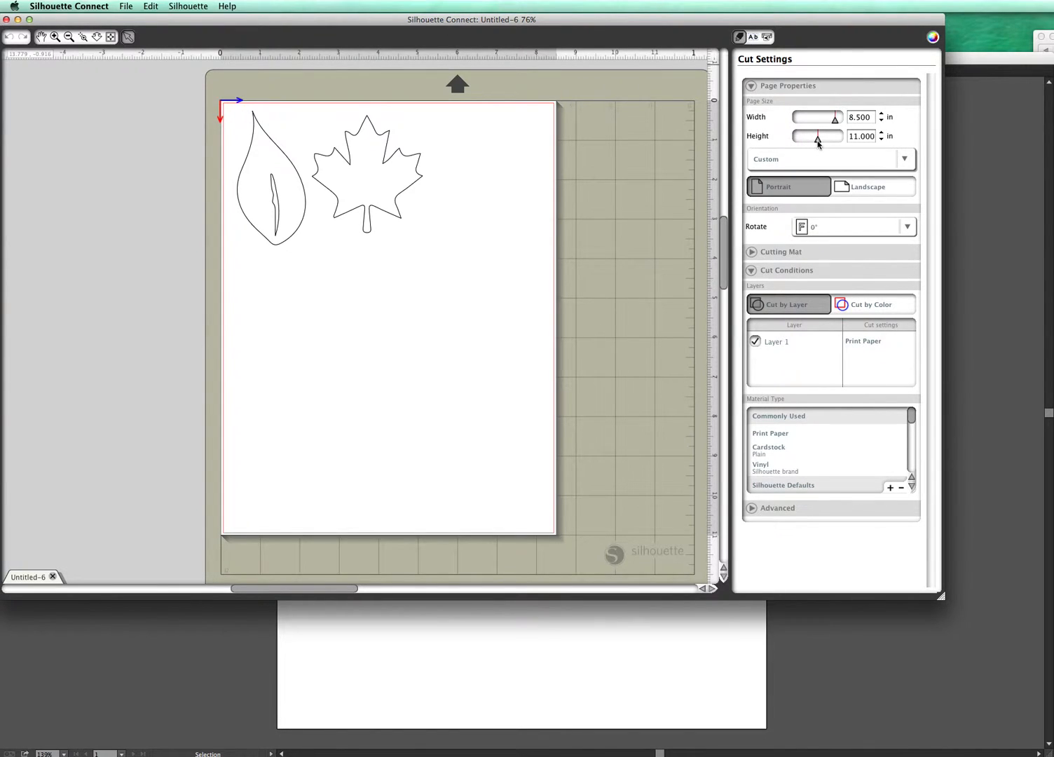
{"action": "left_click_drag", "start_coordinate": [817, 139], "coordinate": [808, 140]}
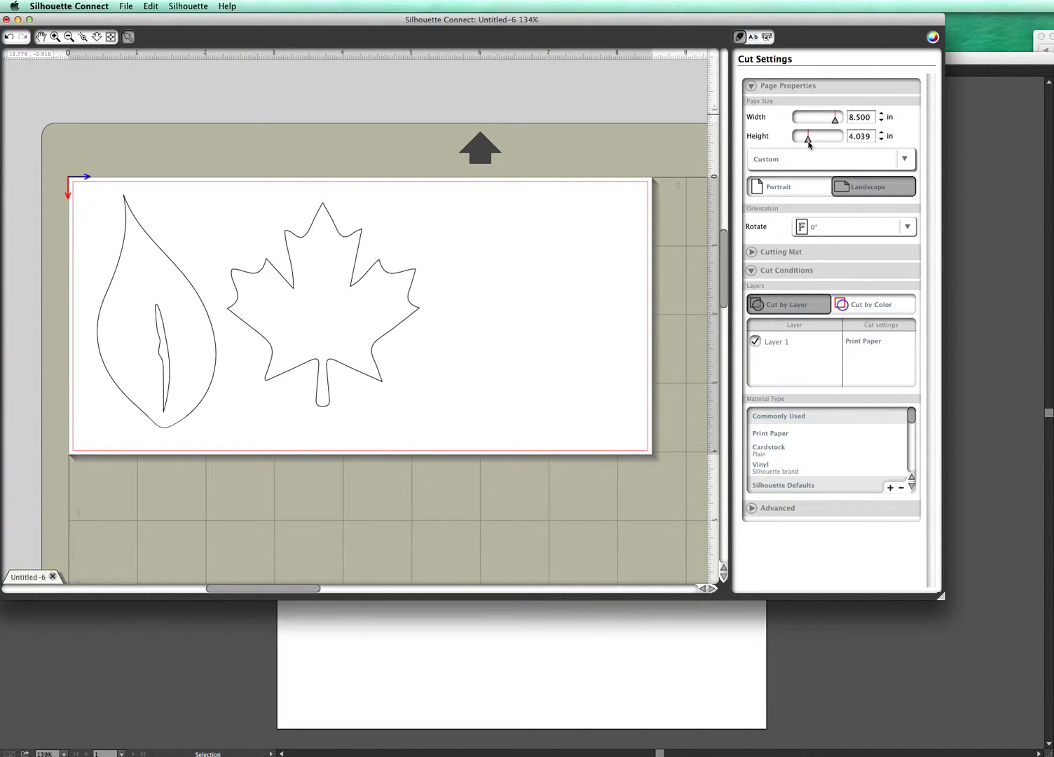
{"action": "left_click_drag", "start_coordinate": [834, 121], "coordinate": [826, 124]}
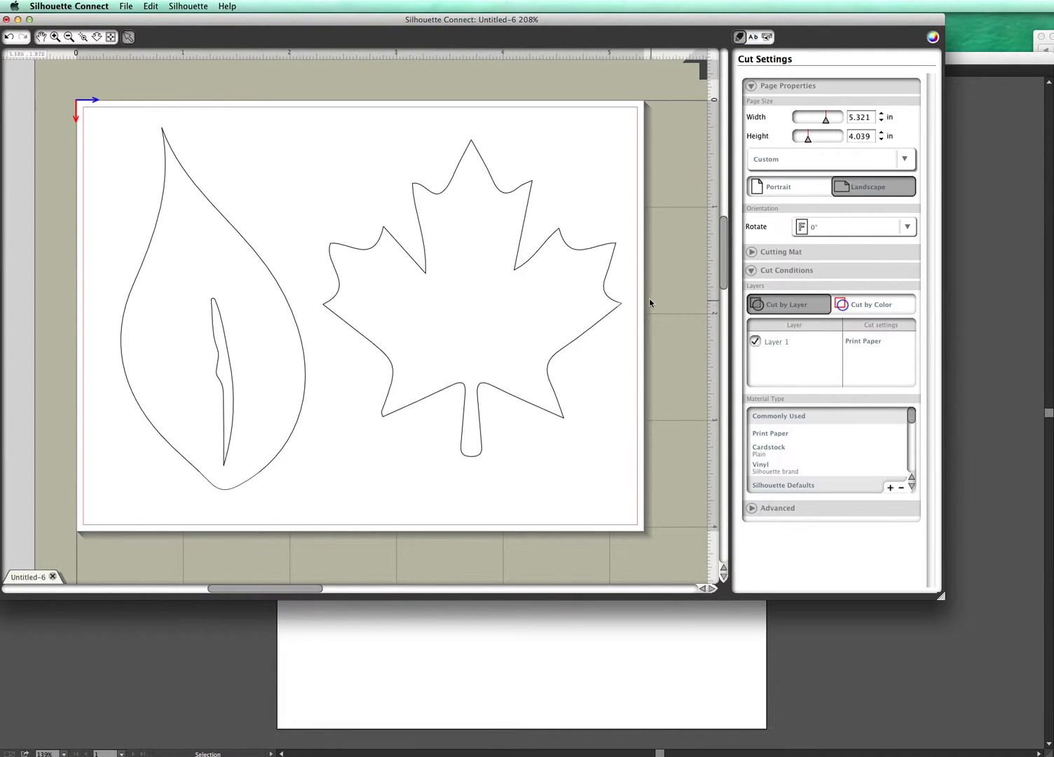
{"action": "left_click", "coordinate": [754, 251]}
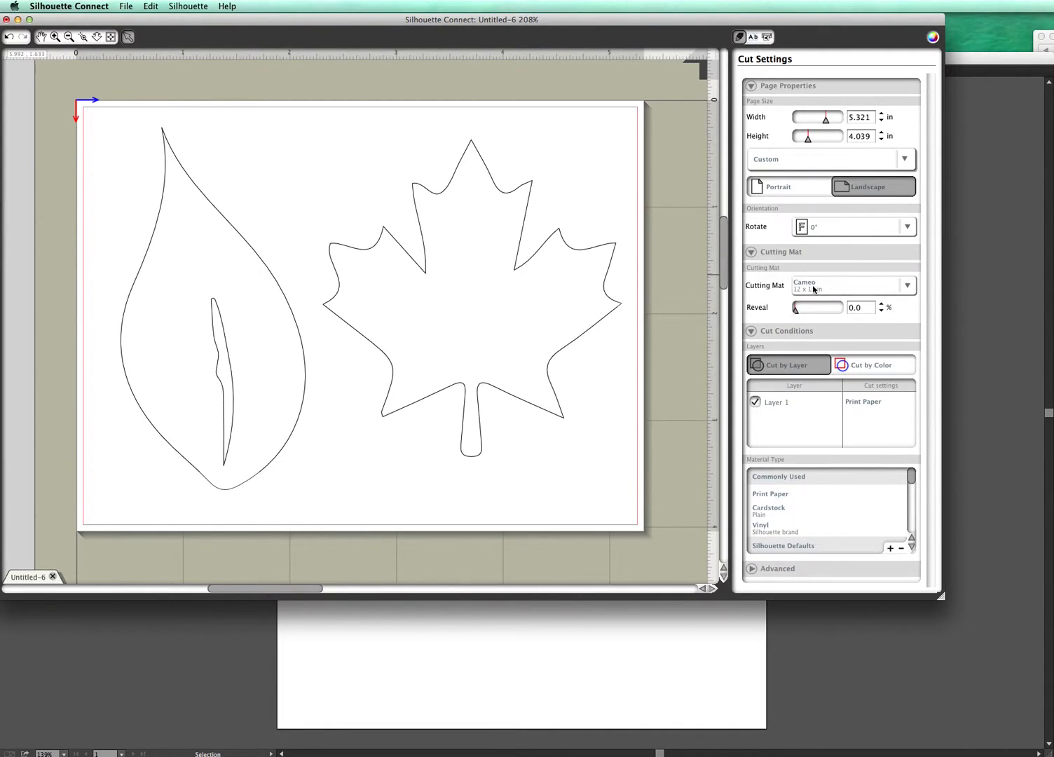
{"action": "left_click", "coordinate": [750, 253]}
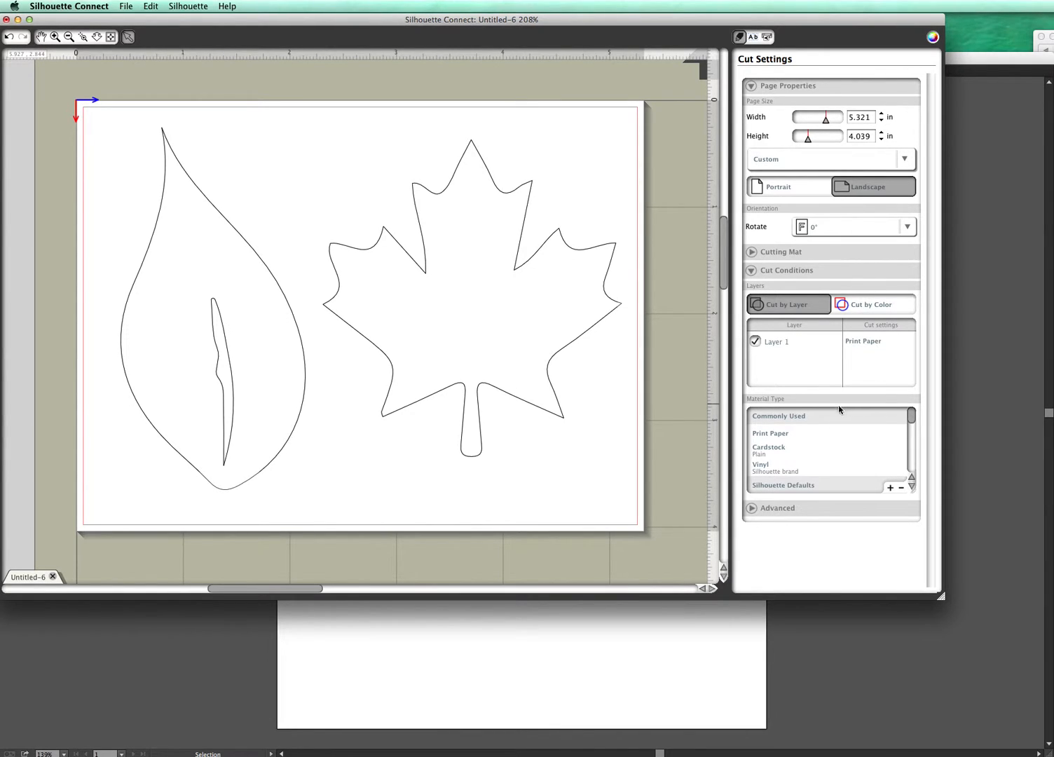
Choose Silhouette brand Vinyl as the material type and open the Send to Silhouette settings
{"action": "left_click", "coordinate": [762, 469]}
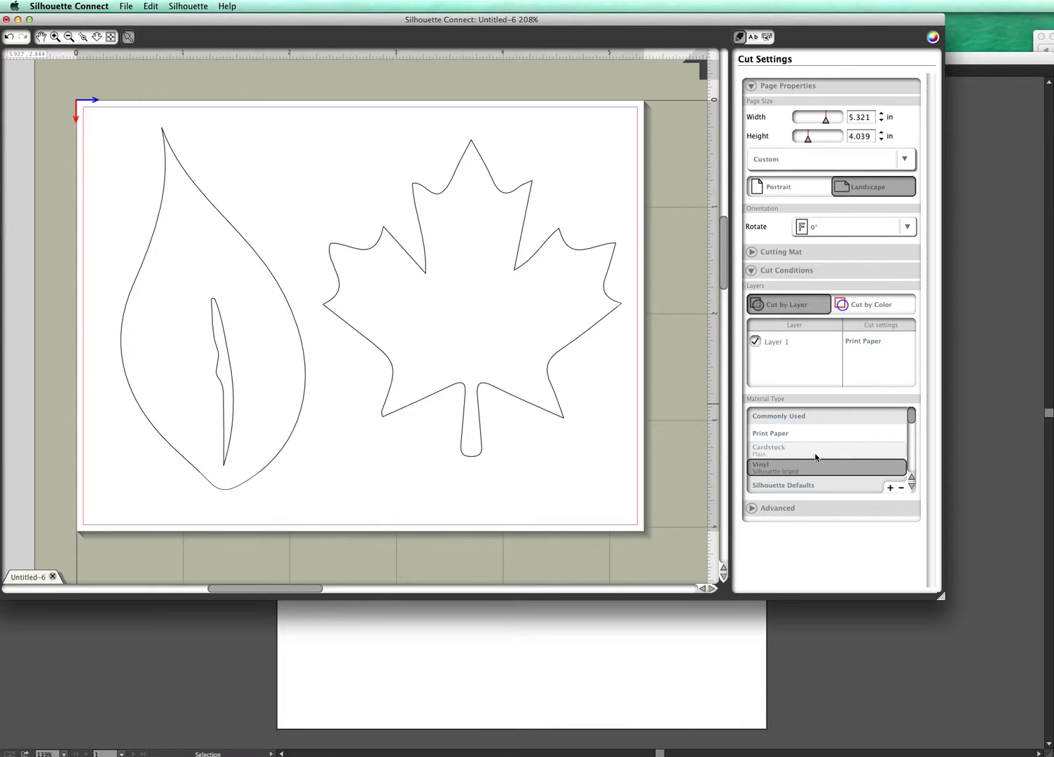
{"action": "mouse_move", "coordinate": [911, 419]}
{"action": "left_mouse_down"}
{"action": "mouse_move", "coordinate": [908, 475]}
{"action": "mouse_move", "coordinate": [912, 415]}
{"action": "left_mouse_up"}
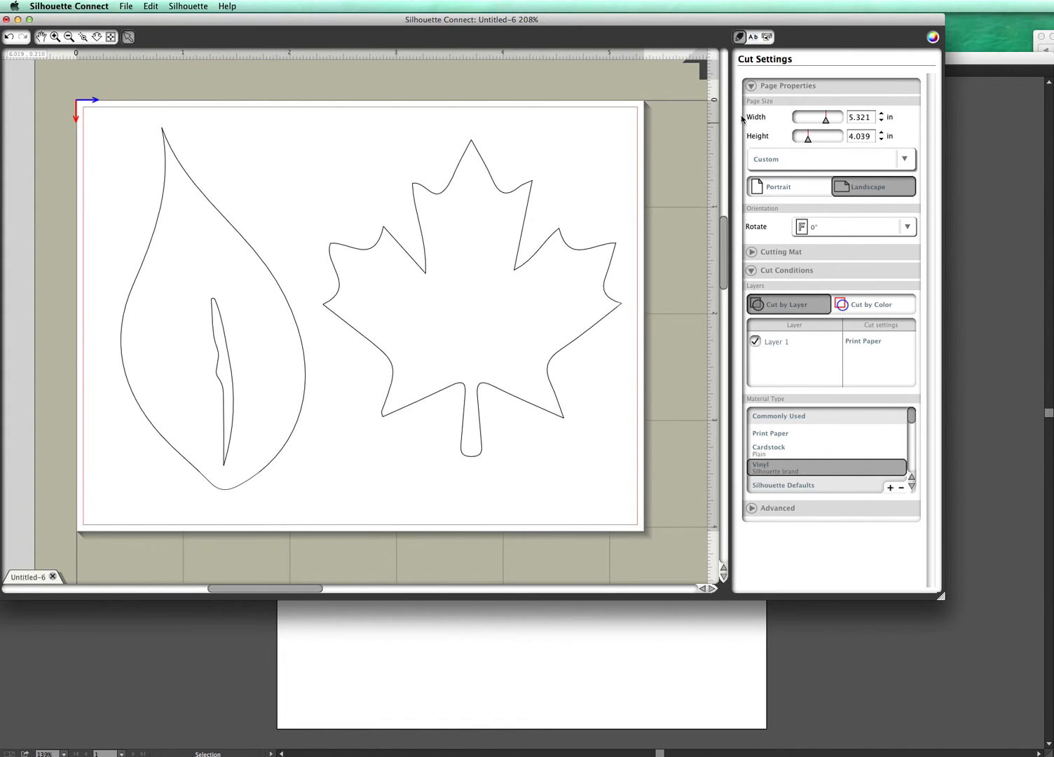
{"action": "left_click", "coordinate": [768, 39]}
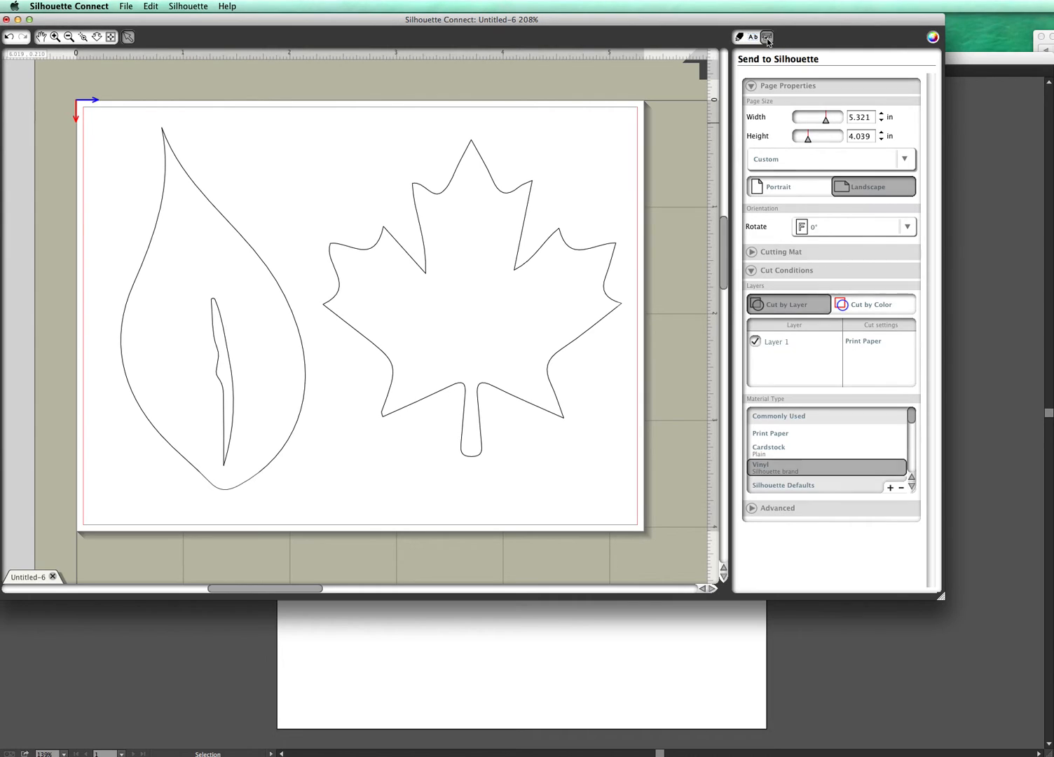